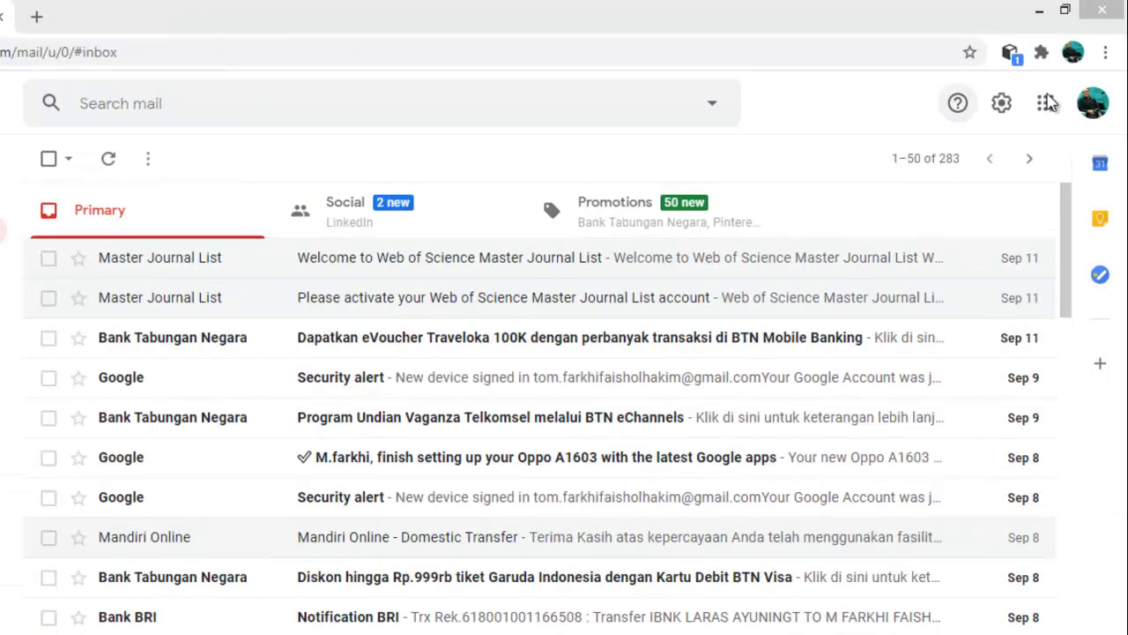
Switch from Gmail to Google Drive and create a new blank Google Forms form in My Drive
left_click(1044, 106)
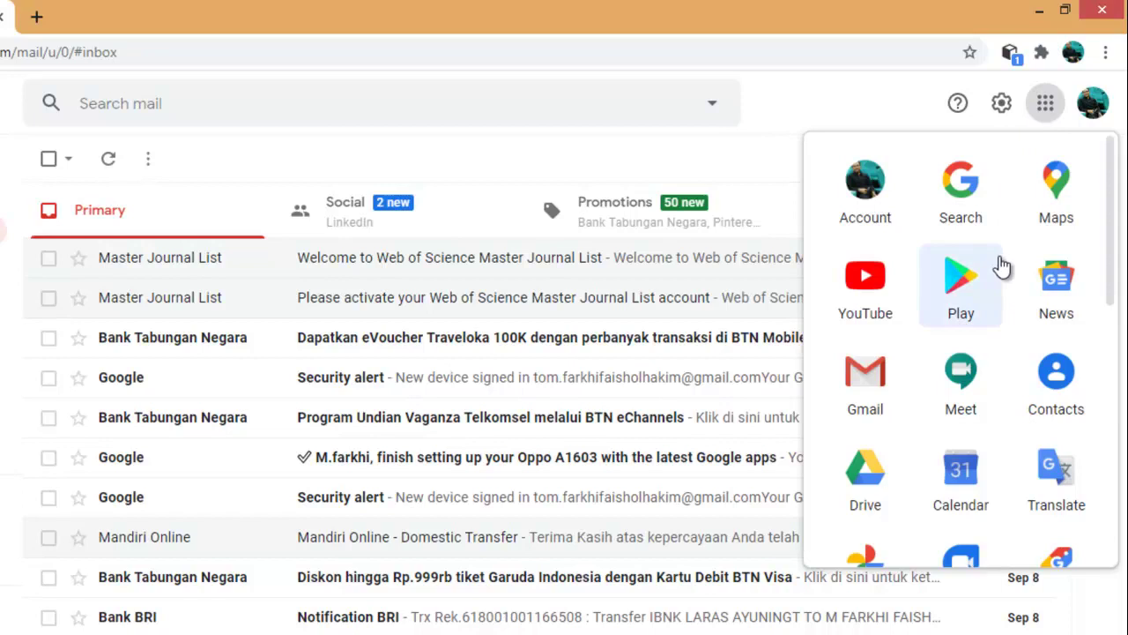
left_click(868, 482)
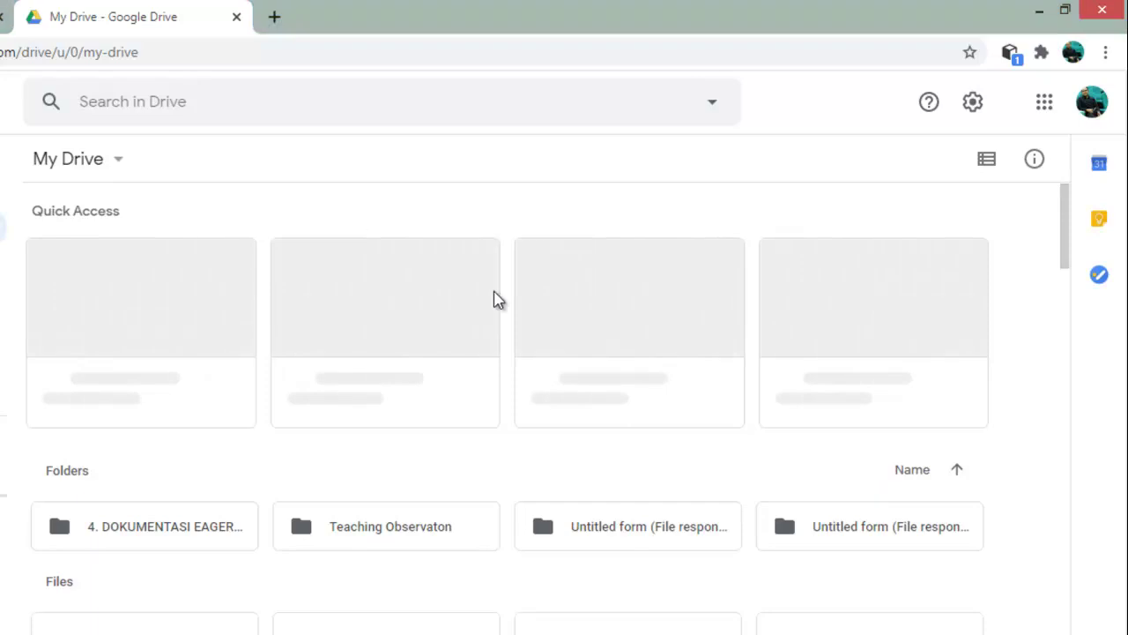
left_click(118, 178)
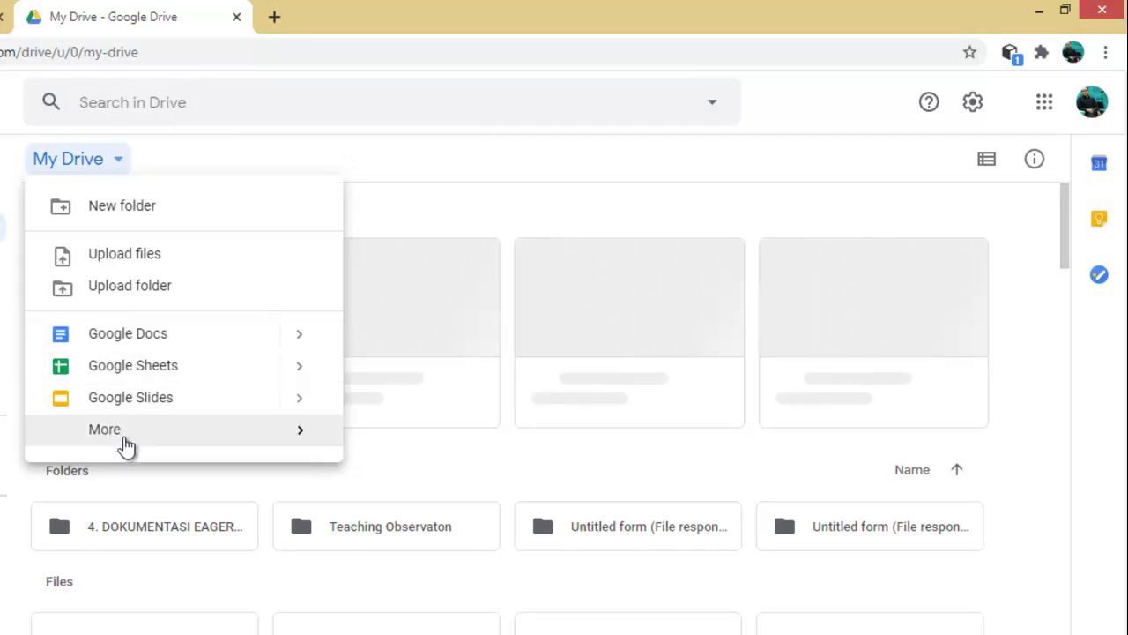
mouse_move(126, 447)
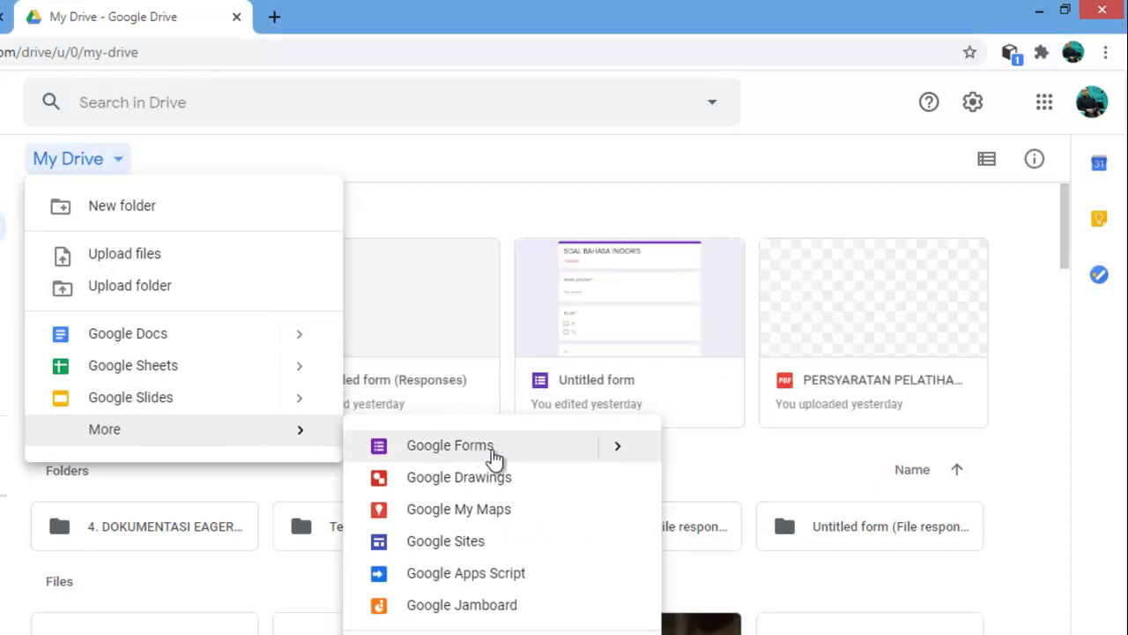
left_click(487, 456)
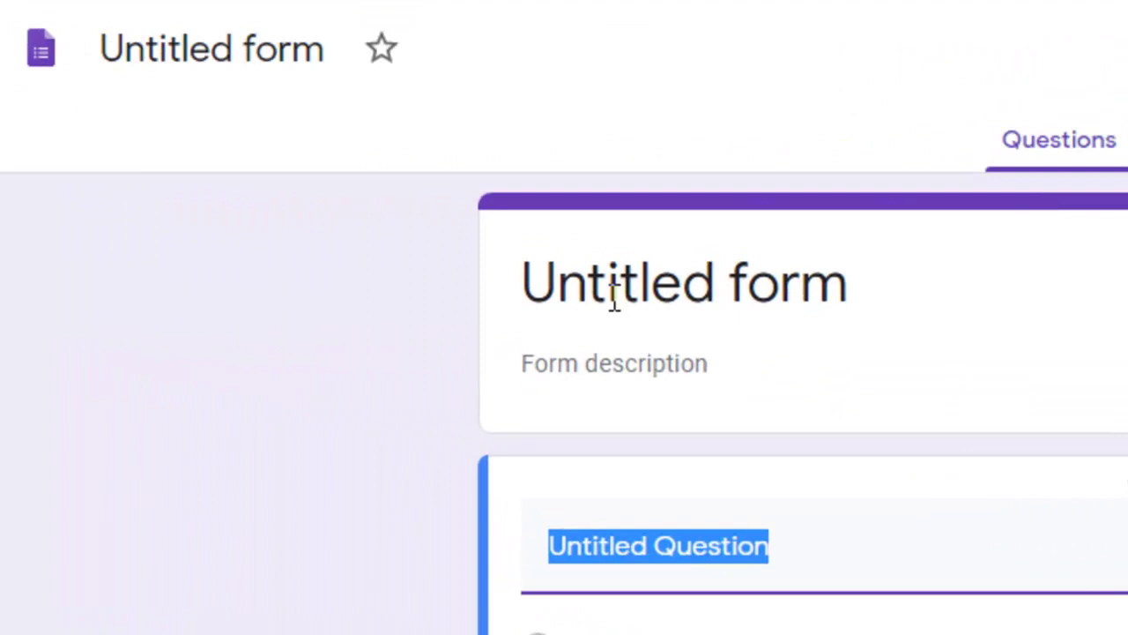
Title the form "Soal Bahasa Inggris" and apply the same title as the form's file name
left_click(143, 248)
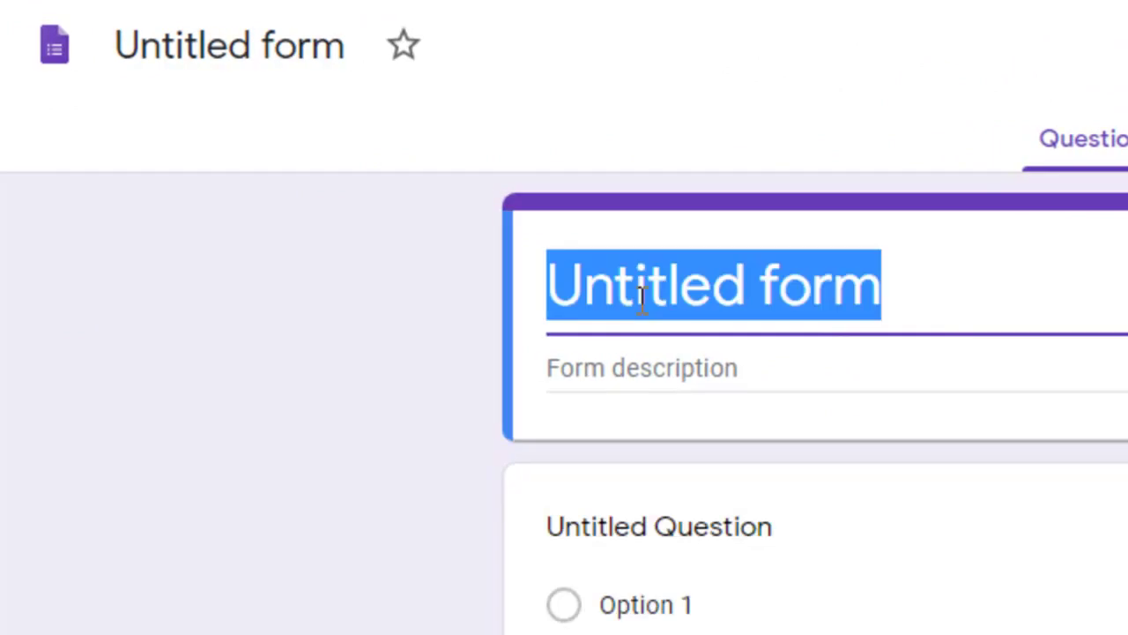
type("So")
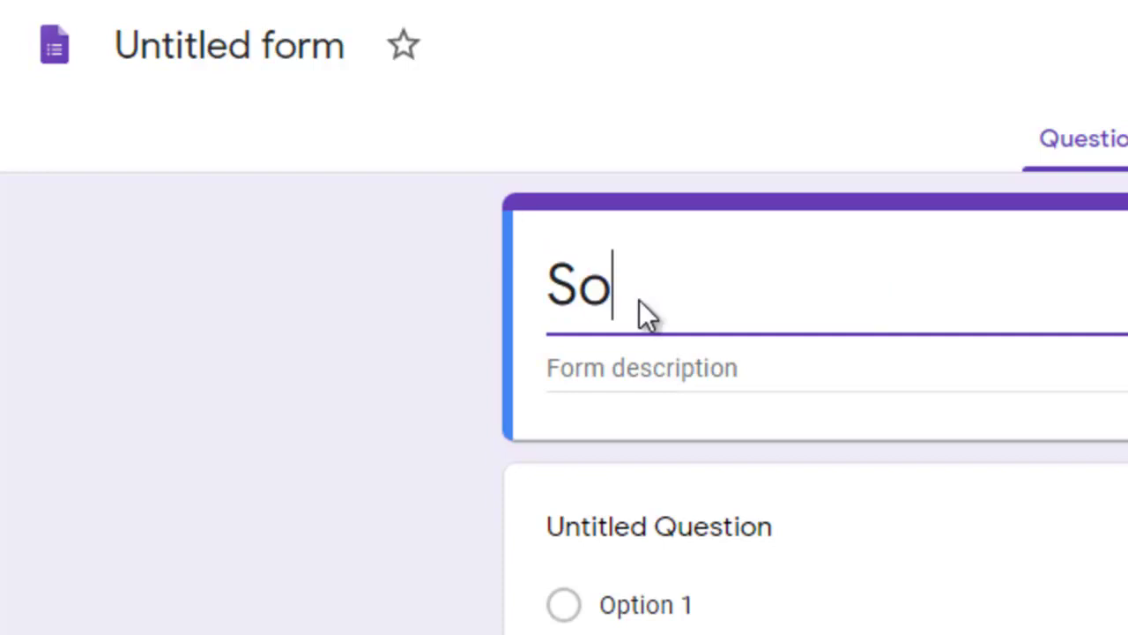
type("al Baha")
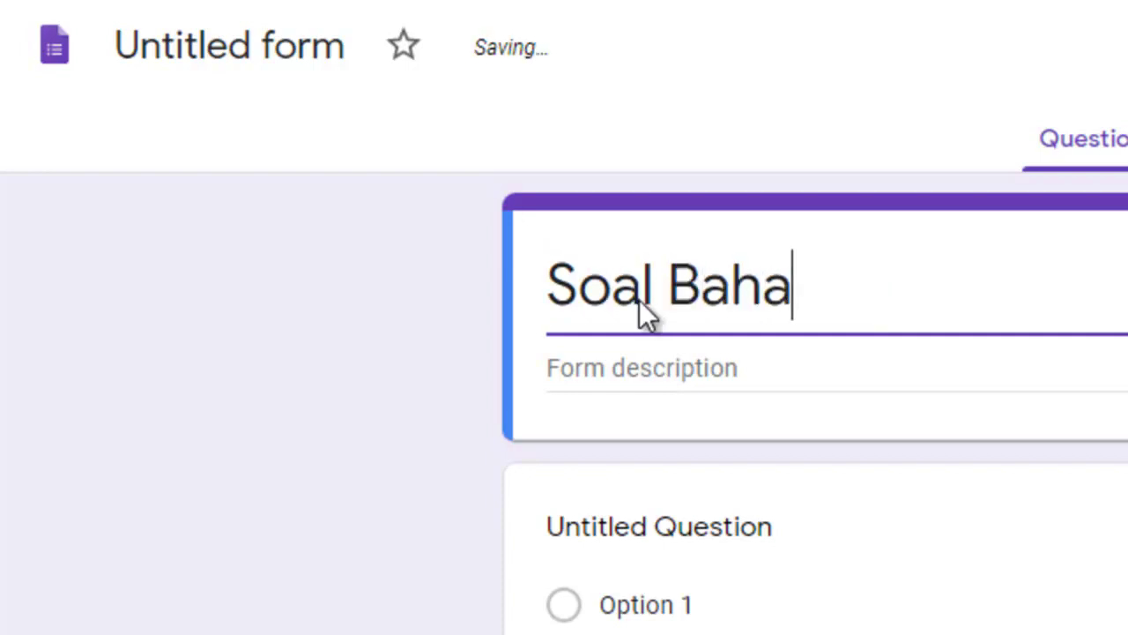
type("sa Inggris")
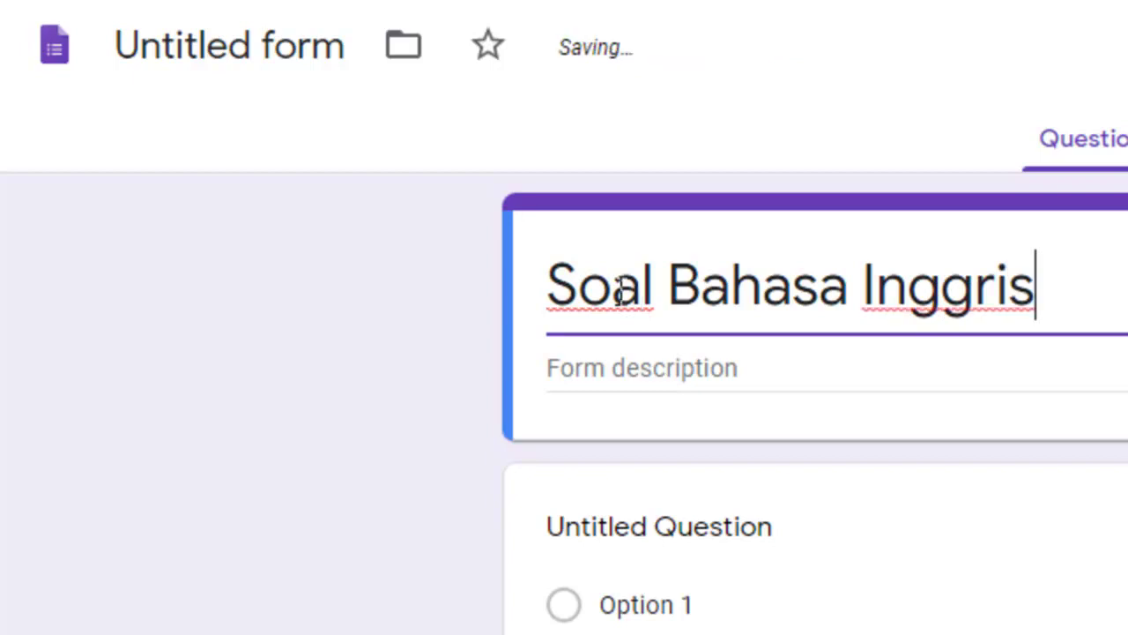
left_click(216, 33)
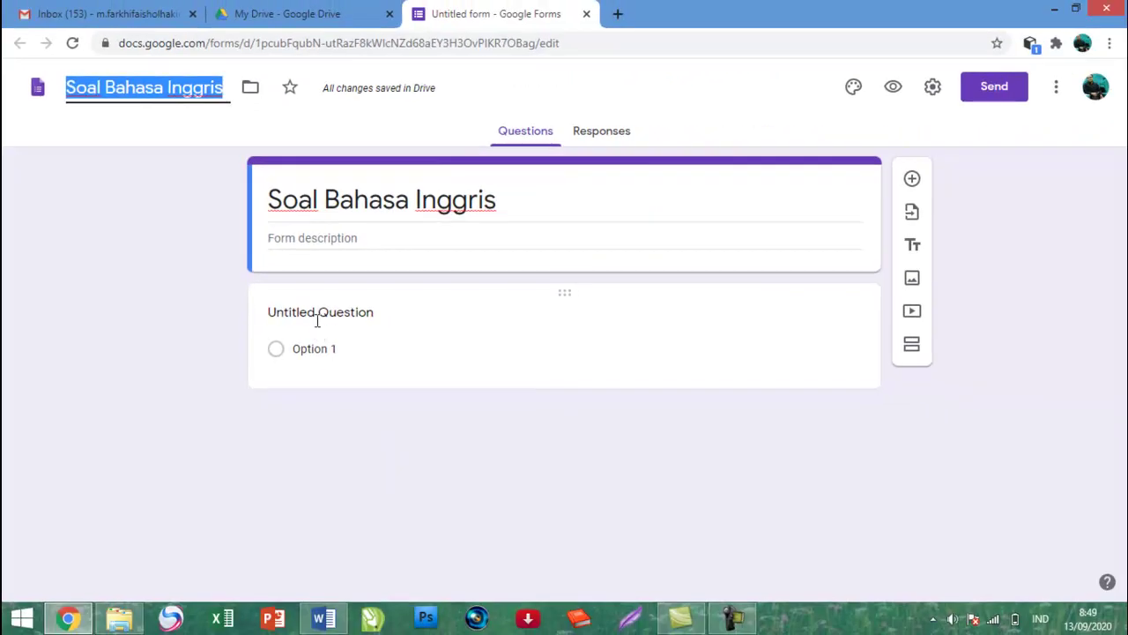
Title the first question "Nama Lengkap" with a short-answer response and make it required
left_click(333, 315)
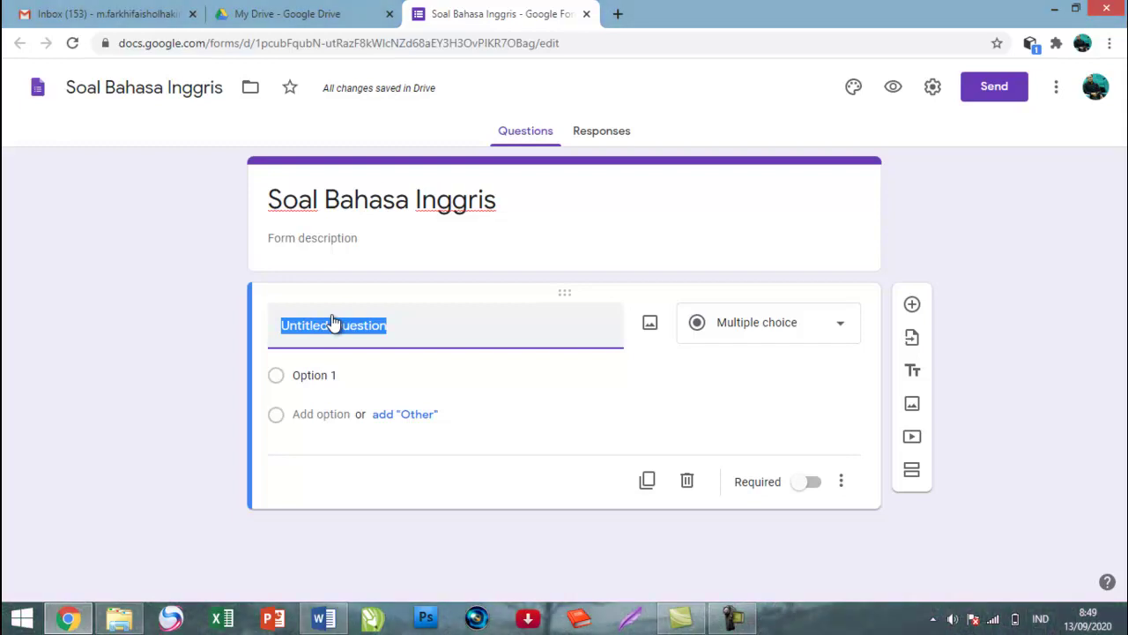
type("Nama")
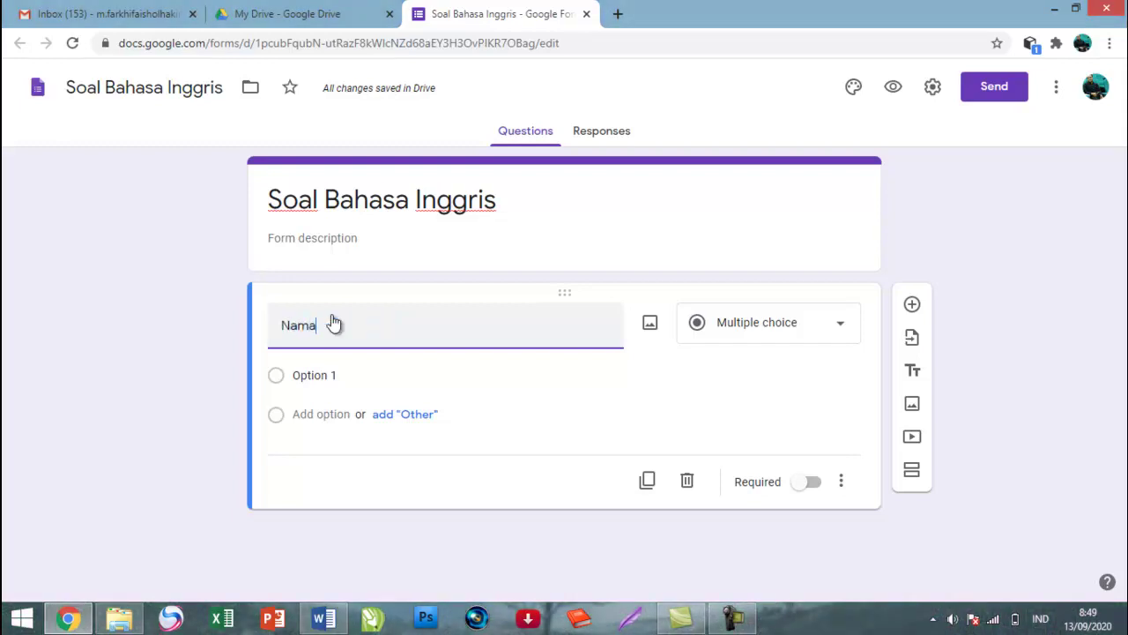
type(" Lengkap")
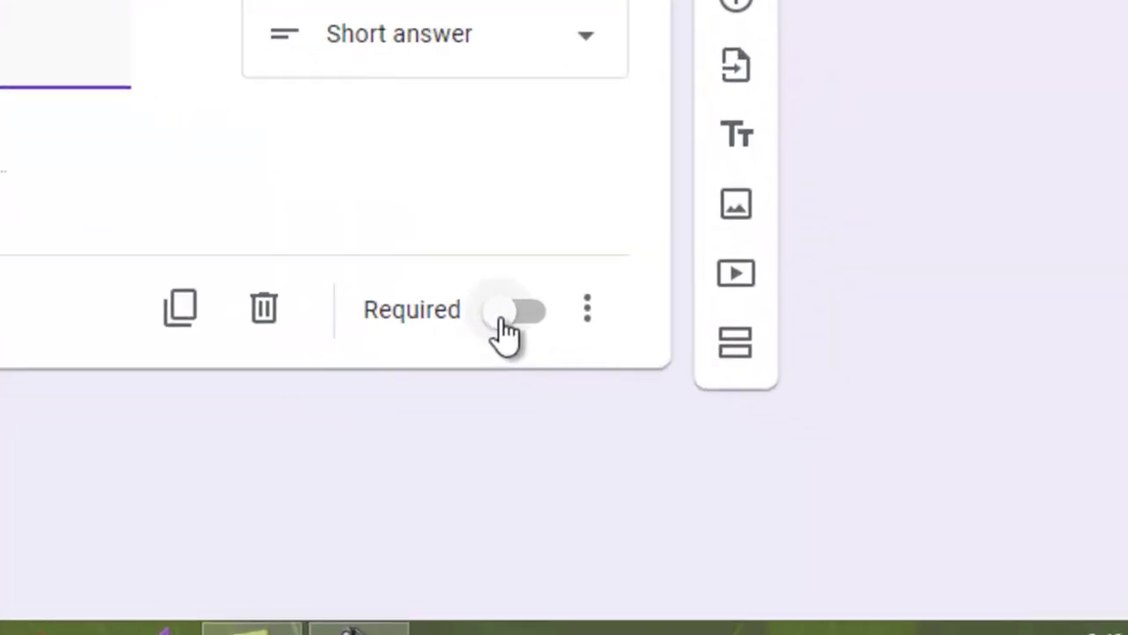
left_click(801, 462)
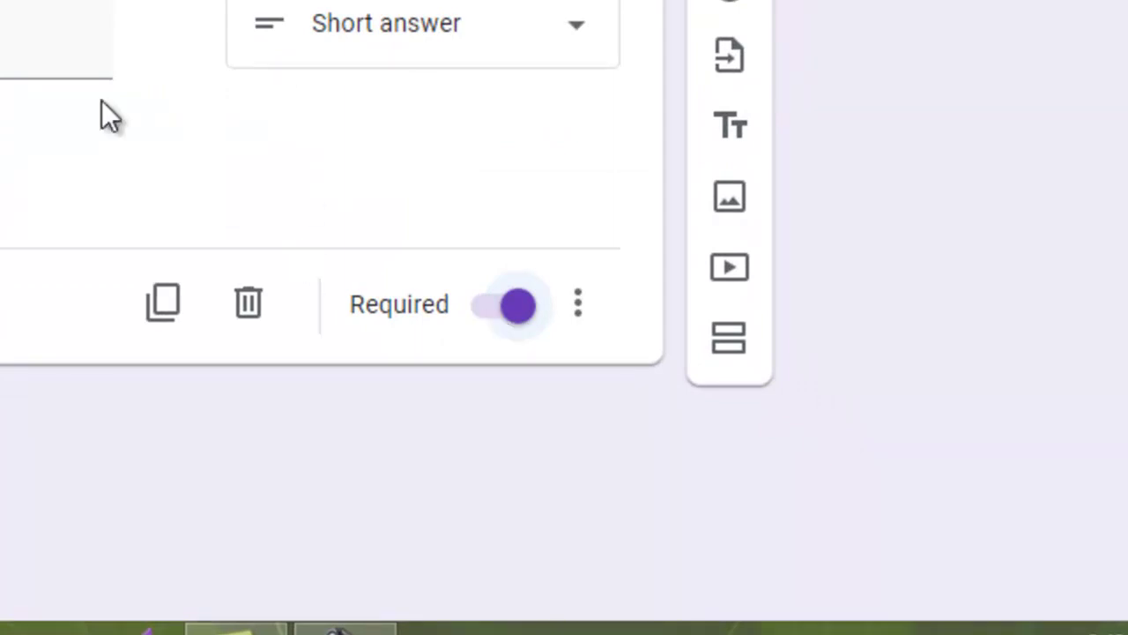
Duplicate the Nama Lengkap question, title the copy "Kelas" and change its answer type to Checkboxes
left_click(167, 304)
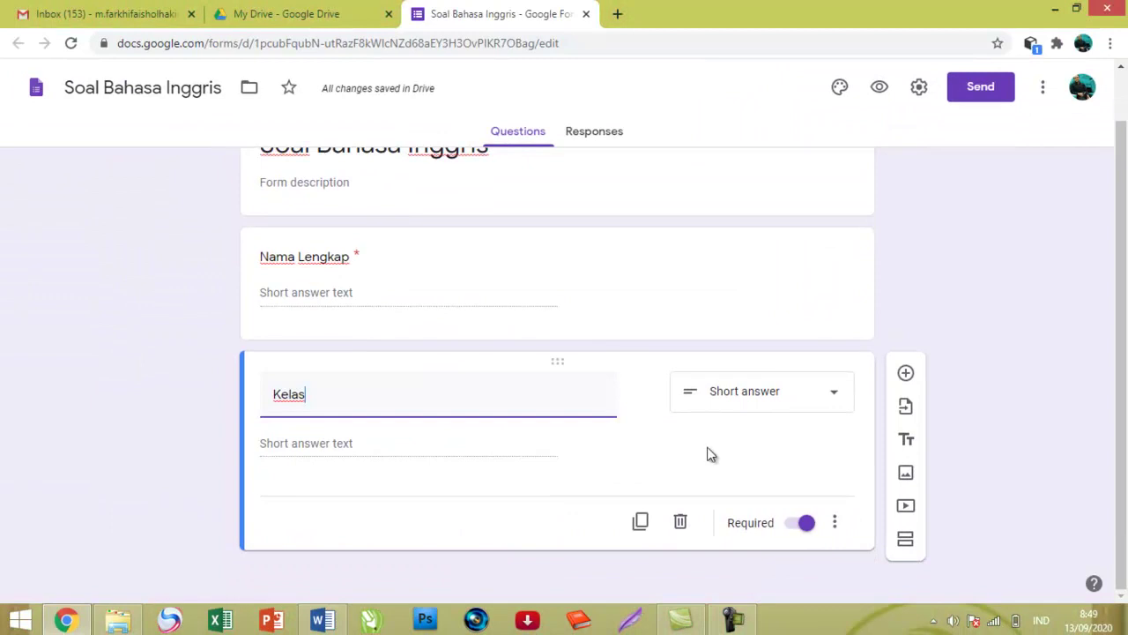
left_click(835, 401)
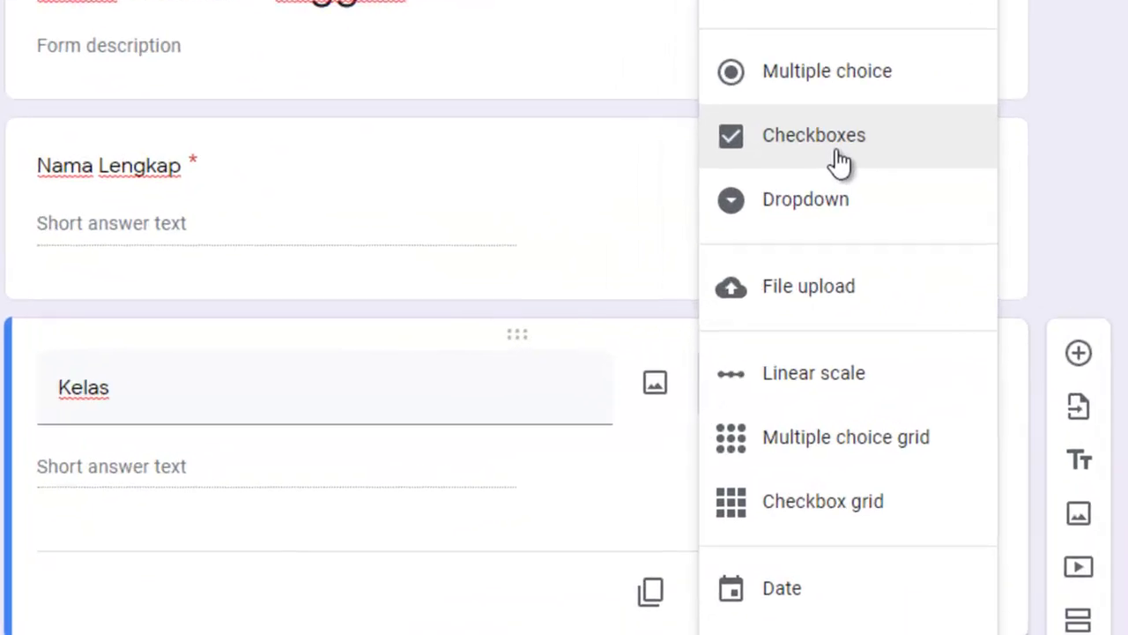
left_click(759, 254)
Enter "7 F" and "7 G" as the two answer options of the Kelas question
left_click(147, 465)
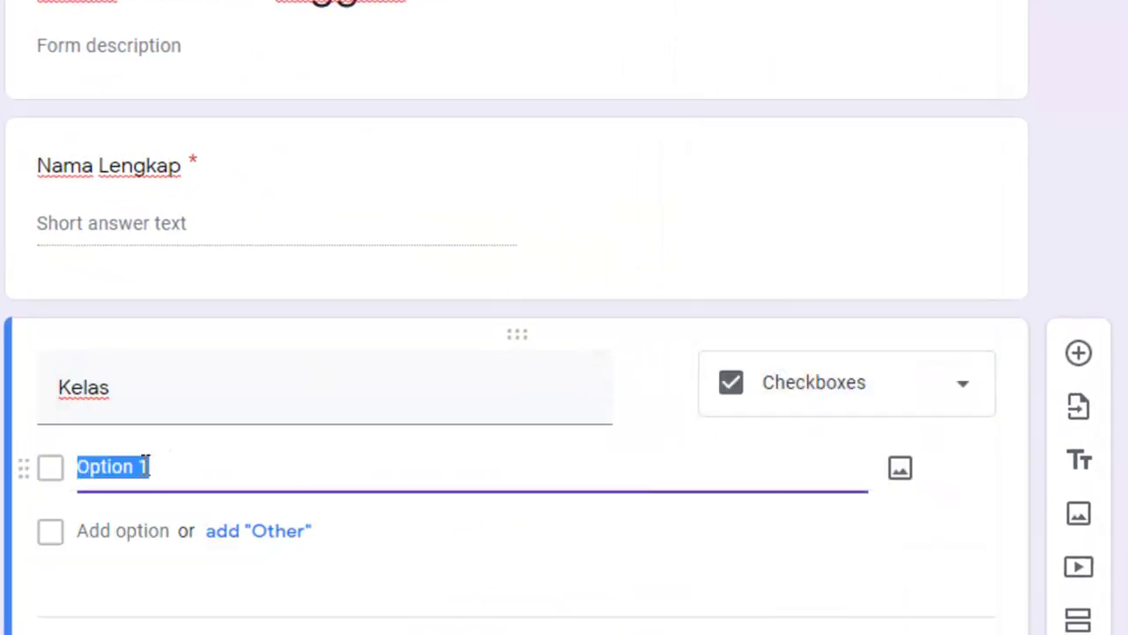
type("& F")
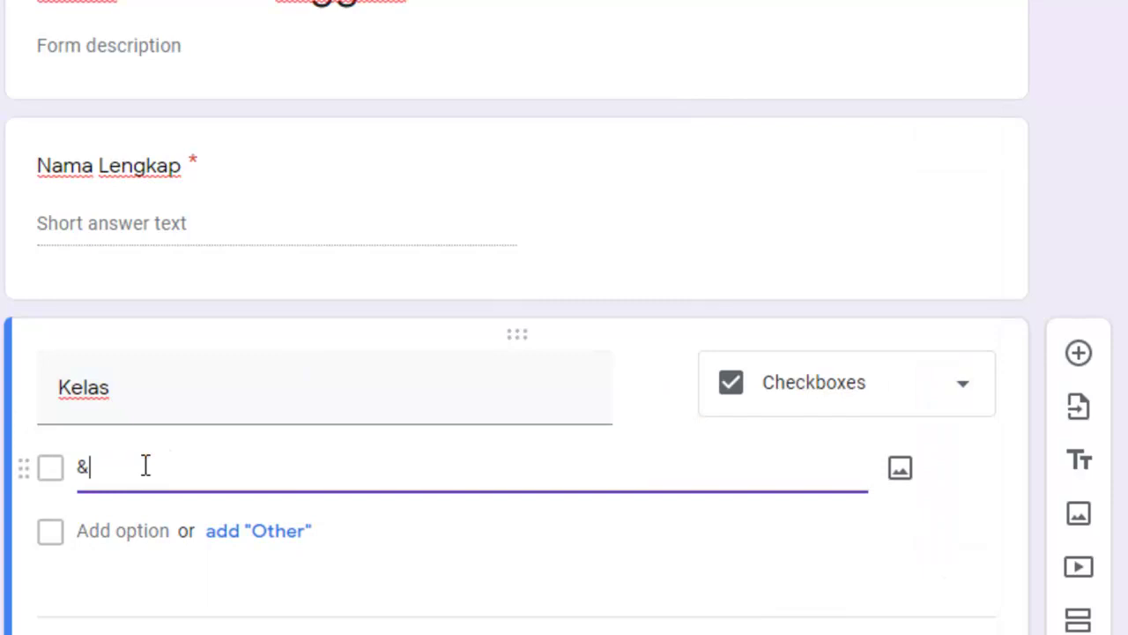
key("BackSpace")
key("BackSpace")
key("BackSpace")
type("7 F")
left_click(106, 534)
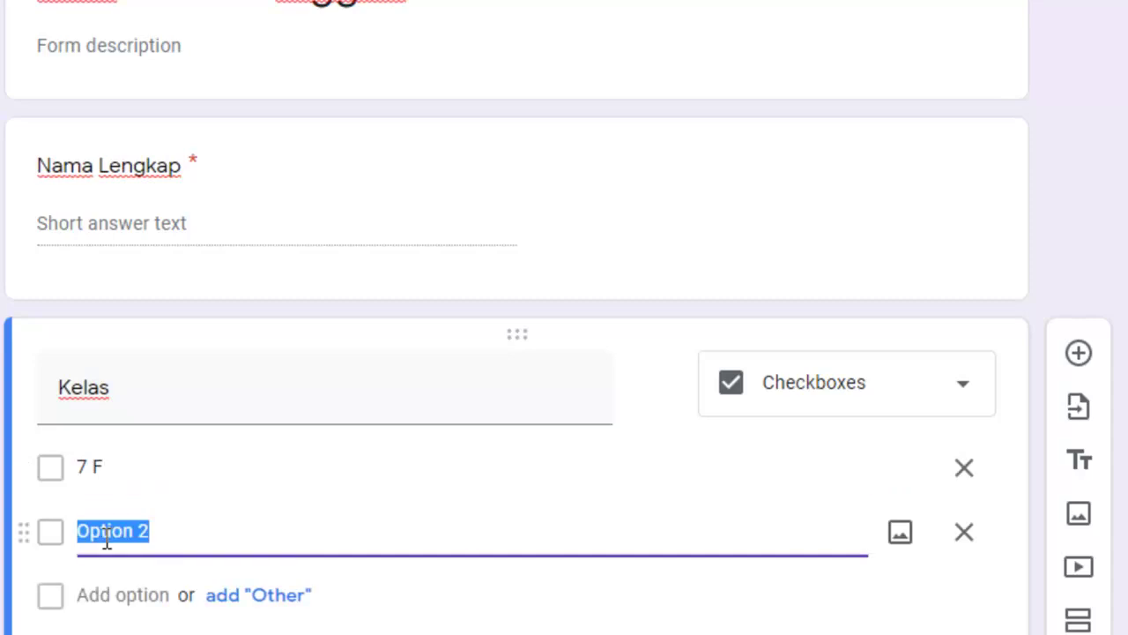
type("7 G")
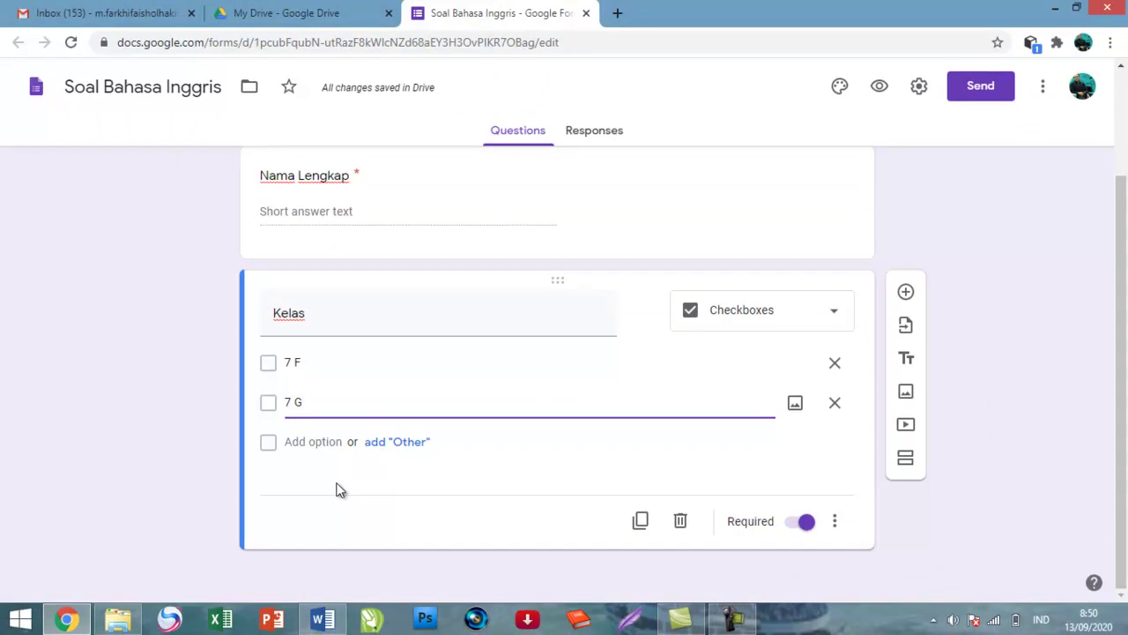
Duplicate the Kelas question and title the copy "1."
left_click(641, 522)
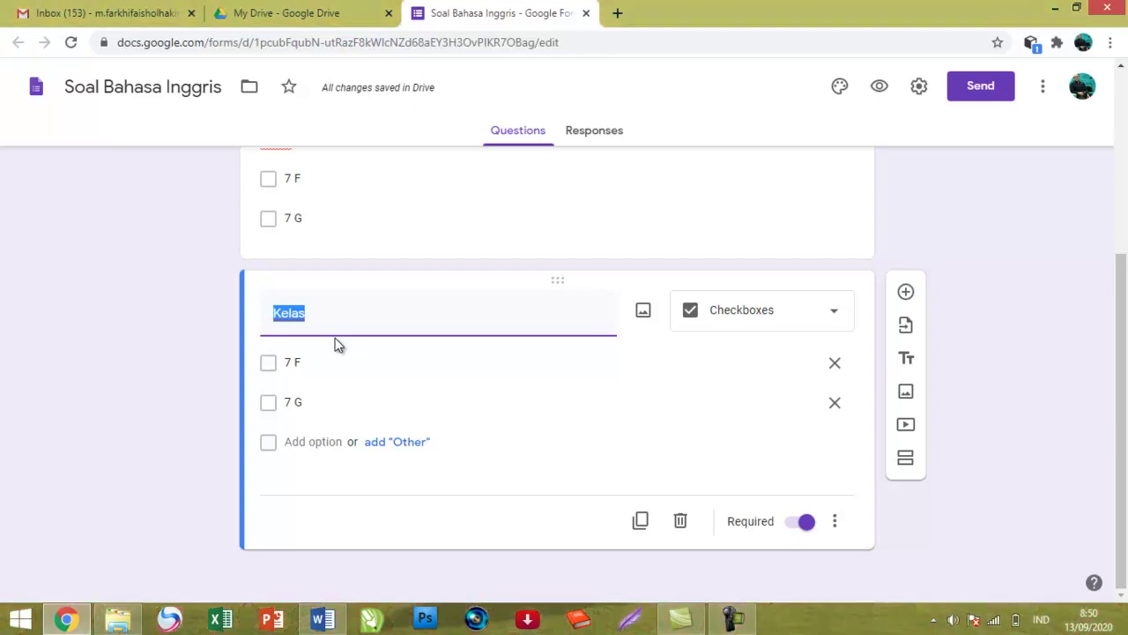
type("1.")
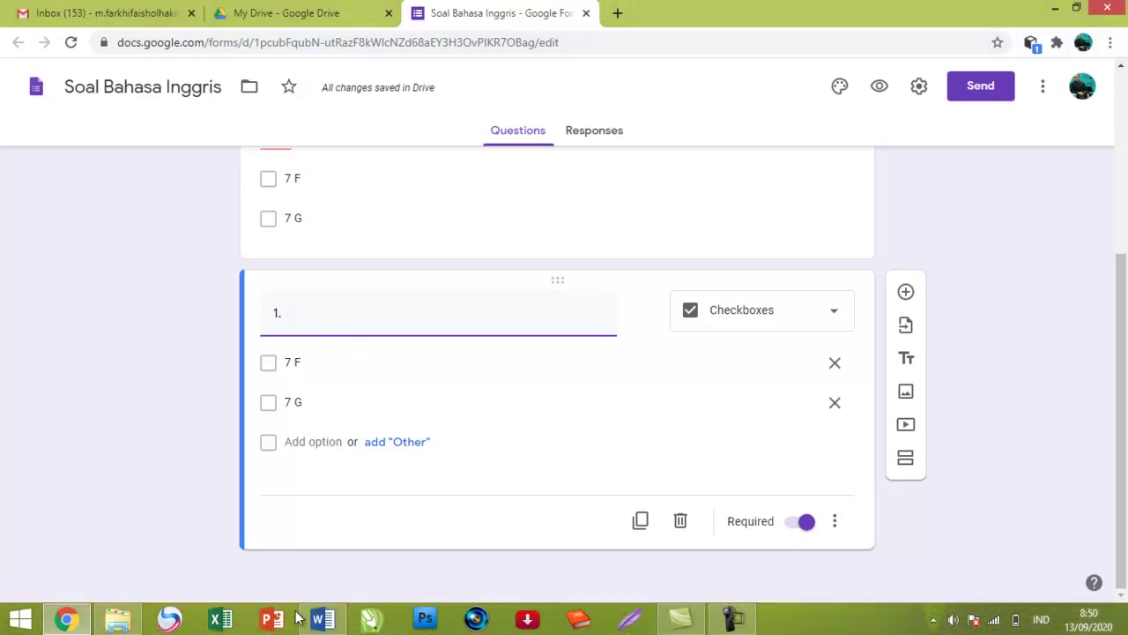
Switch to the Word question document, capture question 7 with its answer options in Lightshot, and save the capture as a PNG in the Lightshot folder
left_click(342, 620)
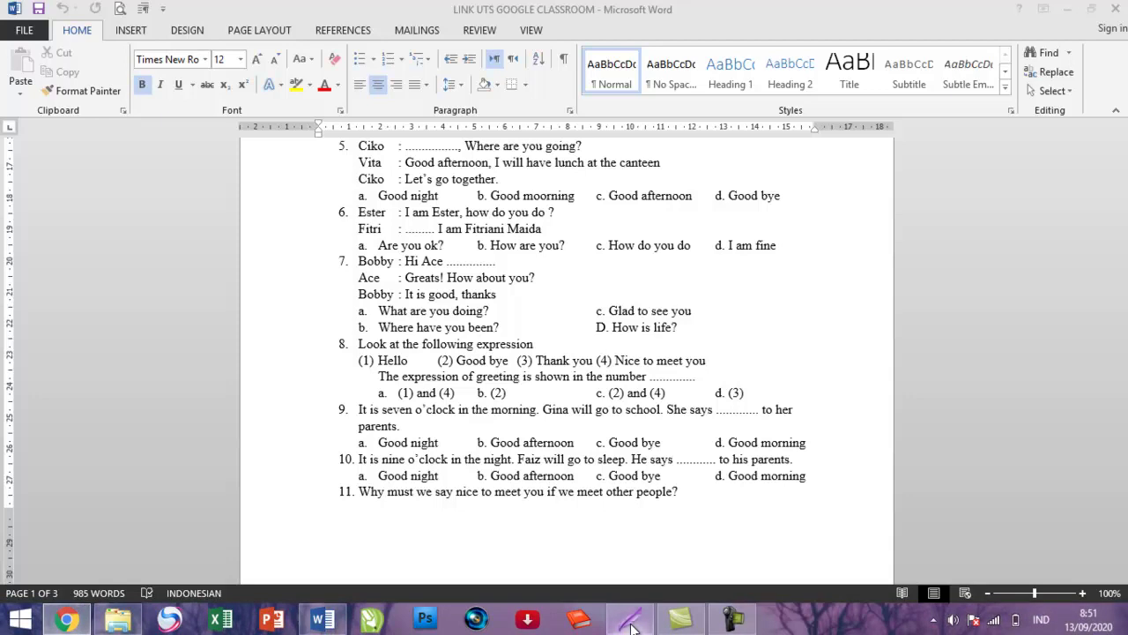
left_click(632, 624)
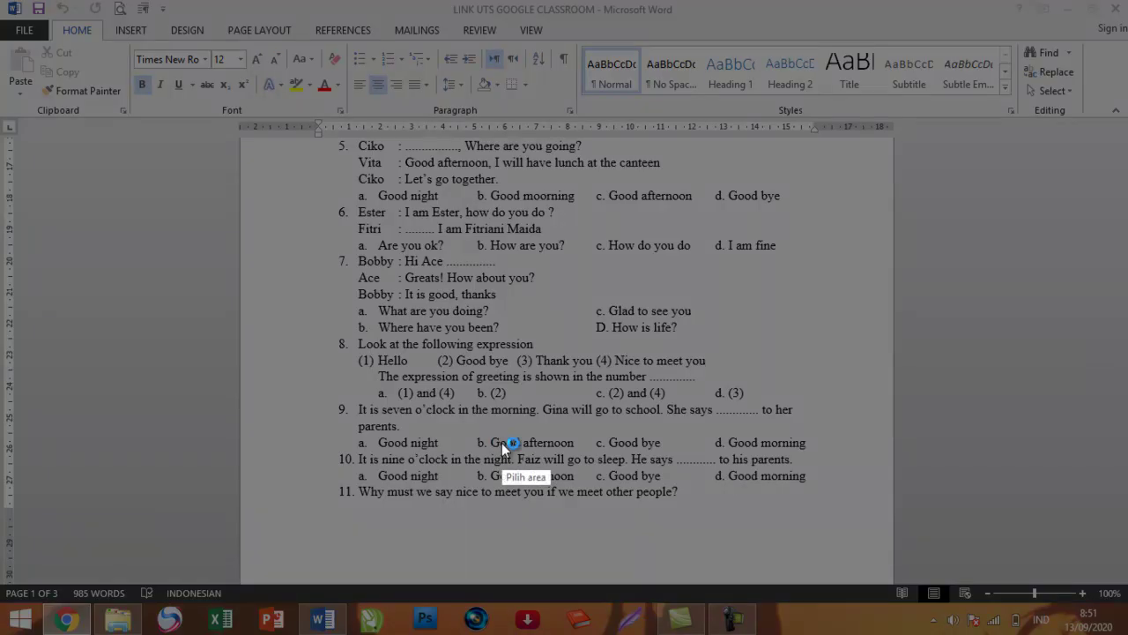
left_click_drag(351, 252, 740, 338)
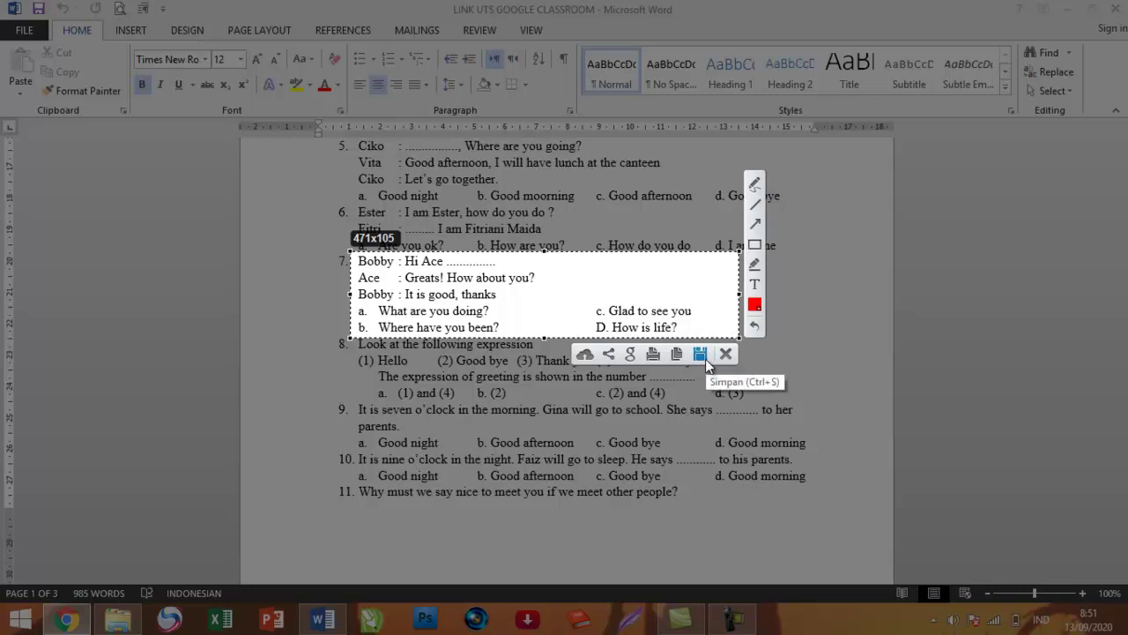
left_click(705, 358)
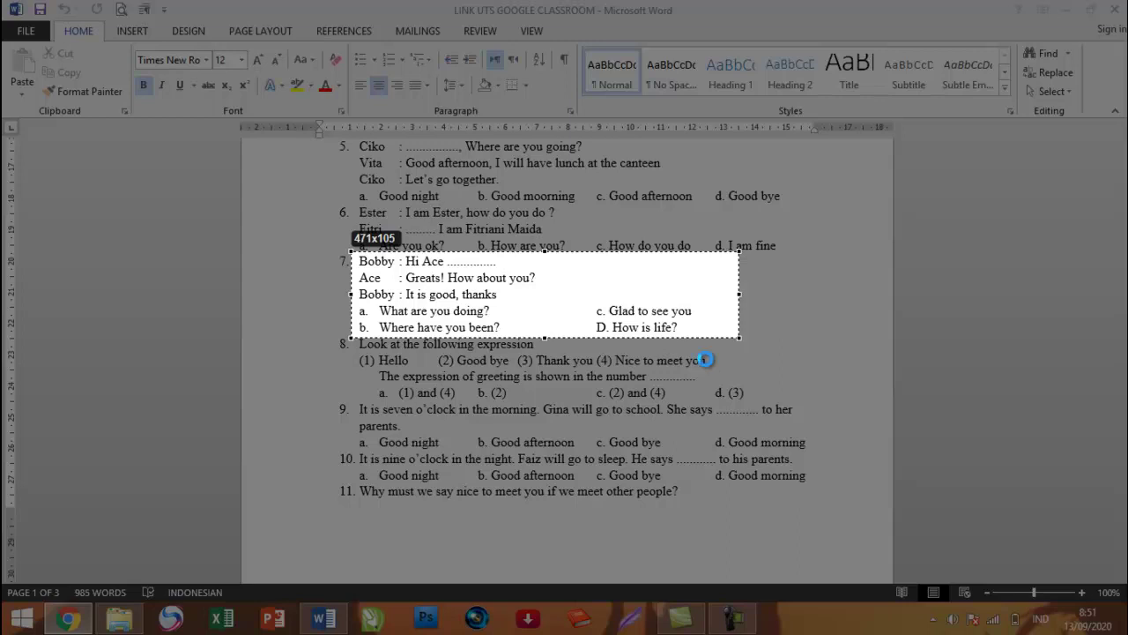
key("ctrl+s")
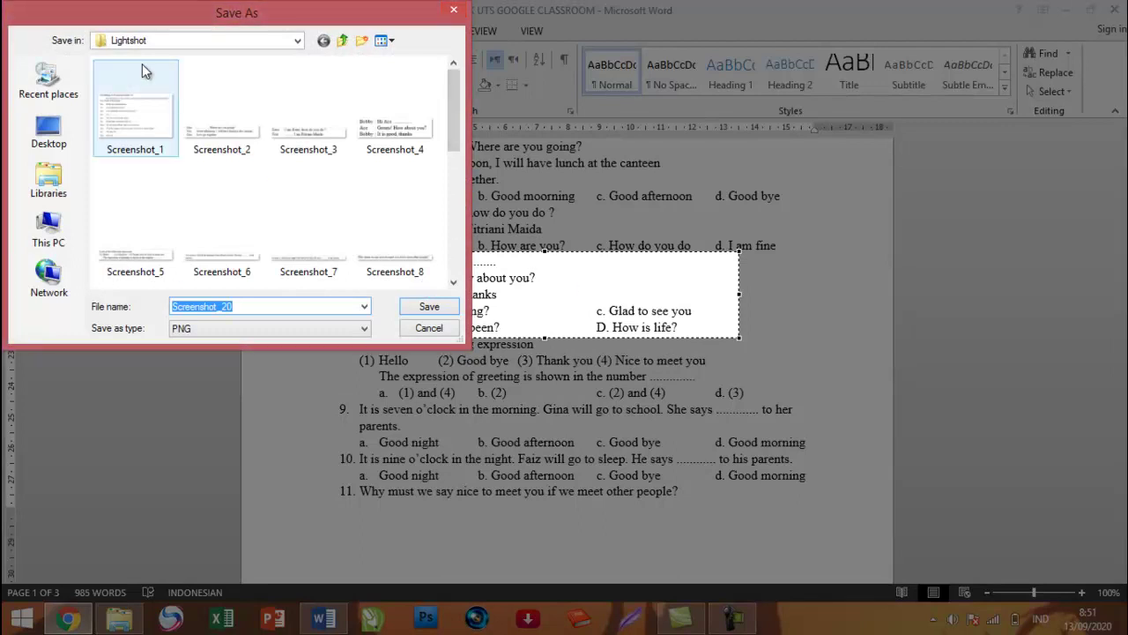
left_click(424, 309)
left_click(426, 307)
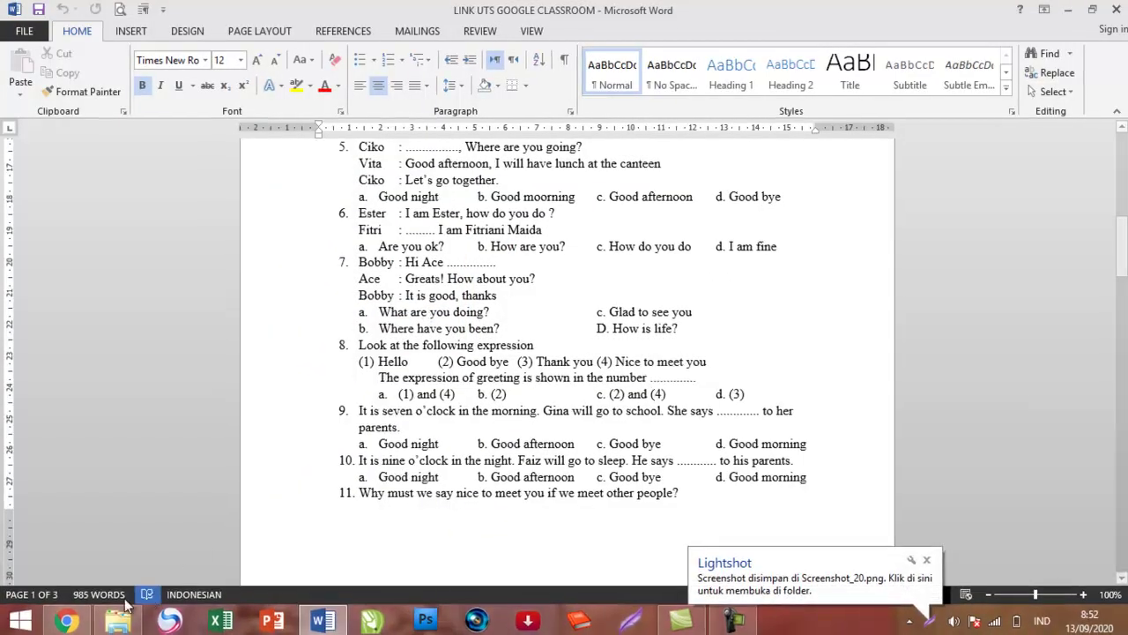
Return to the form in Chrome and change question 1's answer type to Multiple choice
key("alt+Tab")
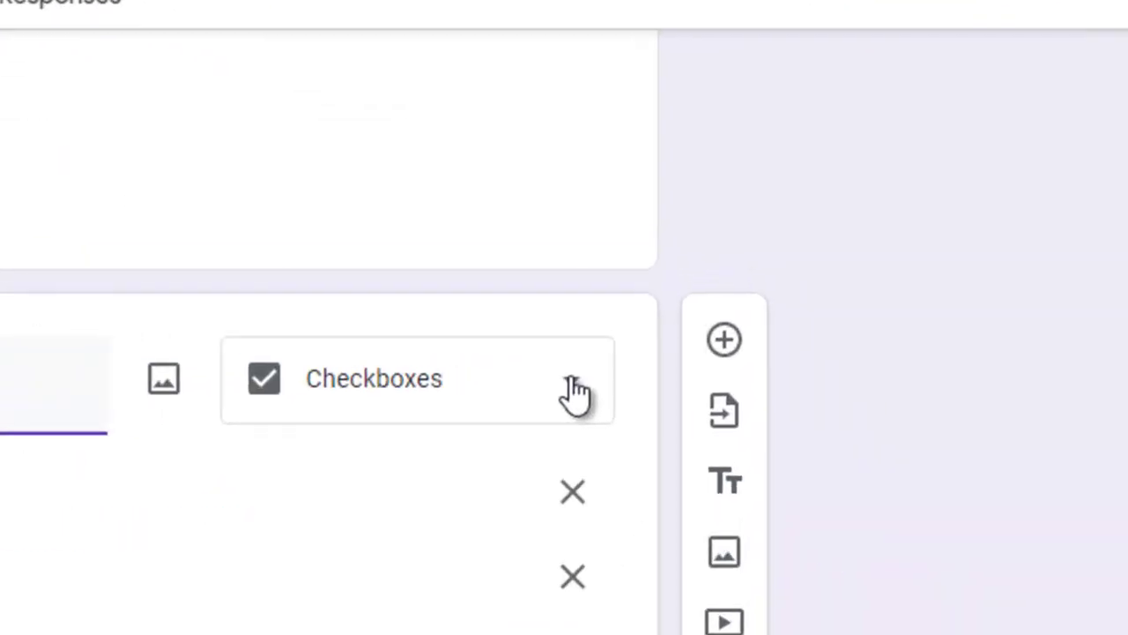
left_click(574, 392)
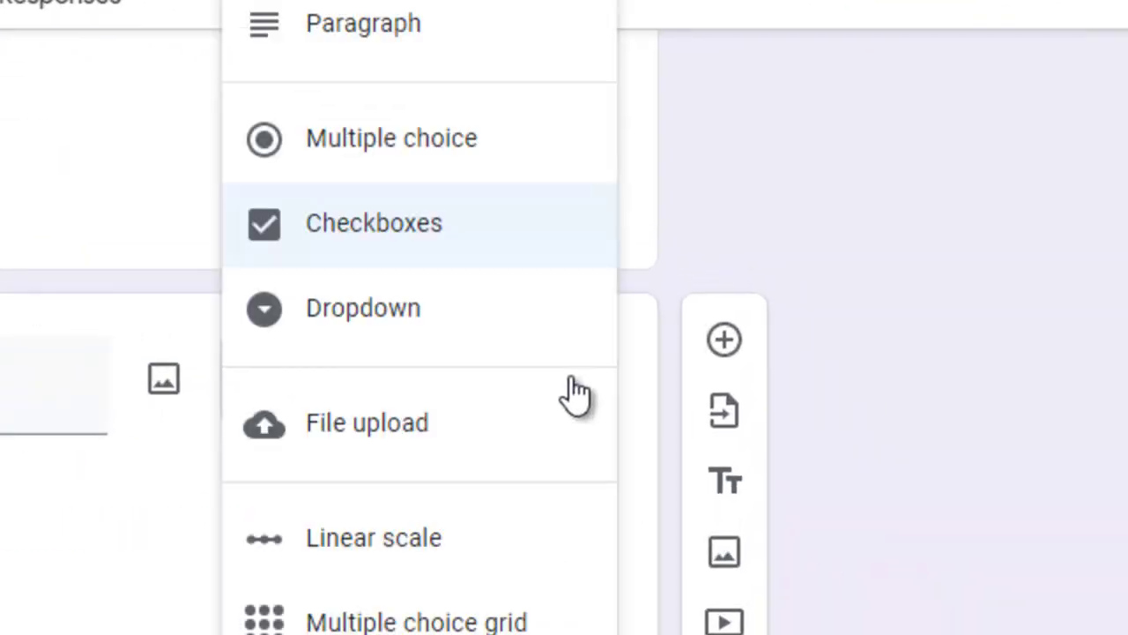
left_click(483, 175)
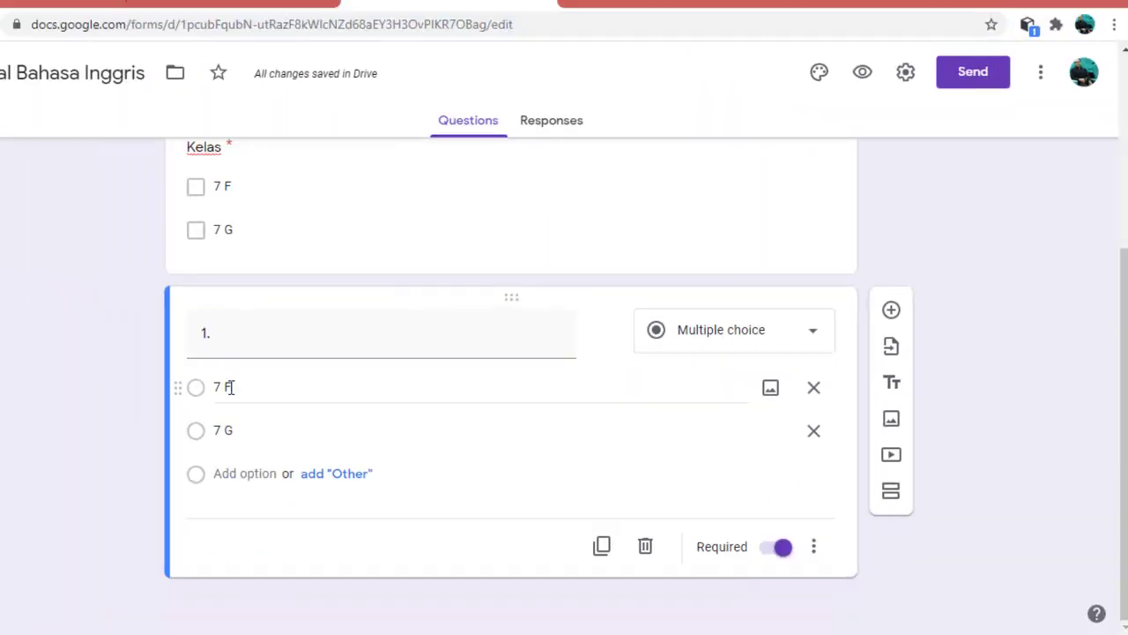
Replace question 1's copied answer options with A and B, and add options C and D
left_click(230, 388)
type("A")
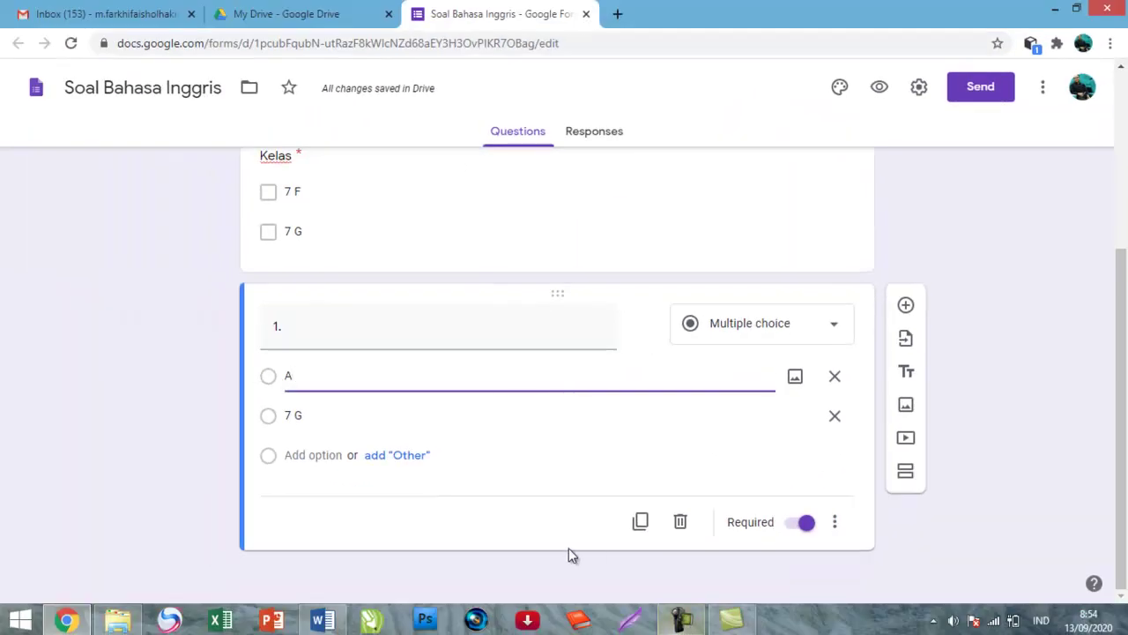
key("Tab")
type("B")
key("Return")
type("C")
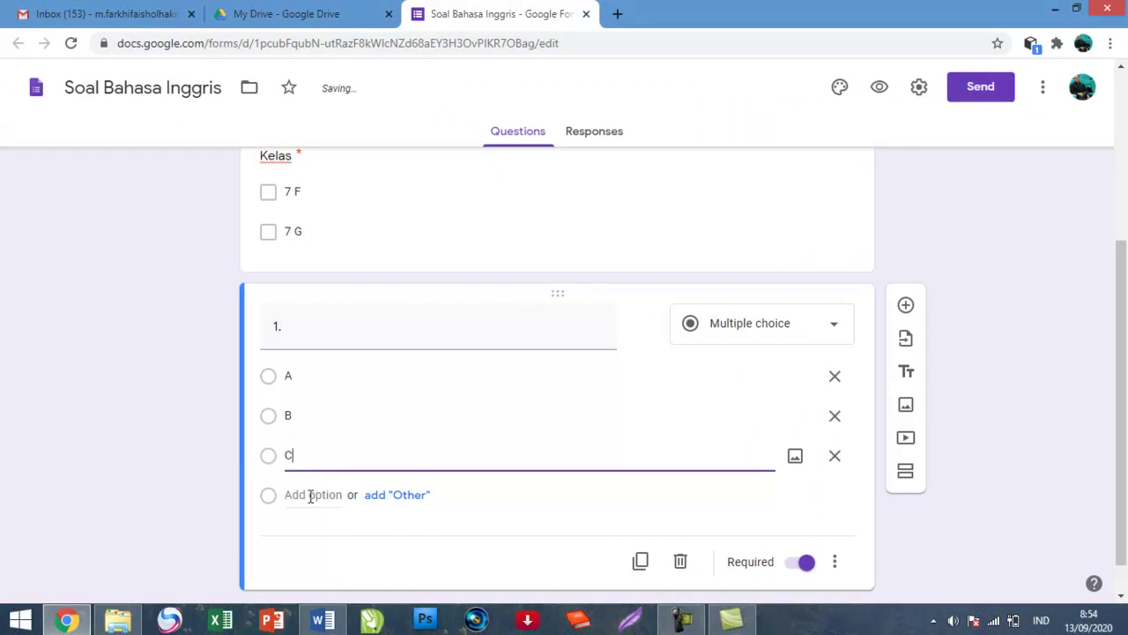
key("Return")
type("D")
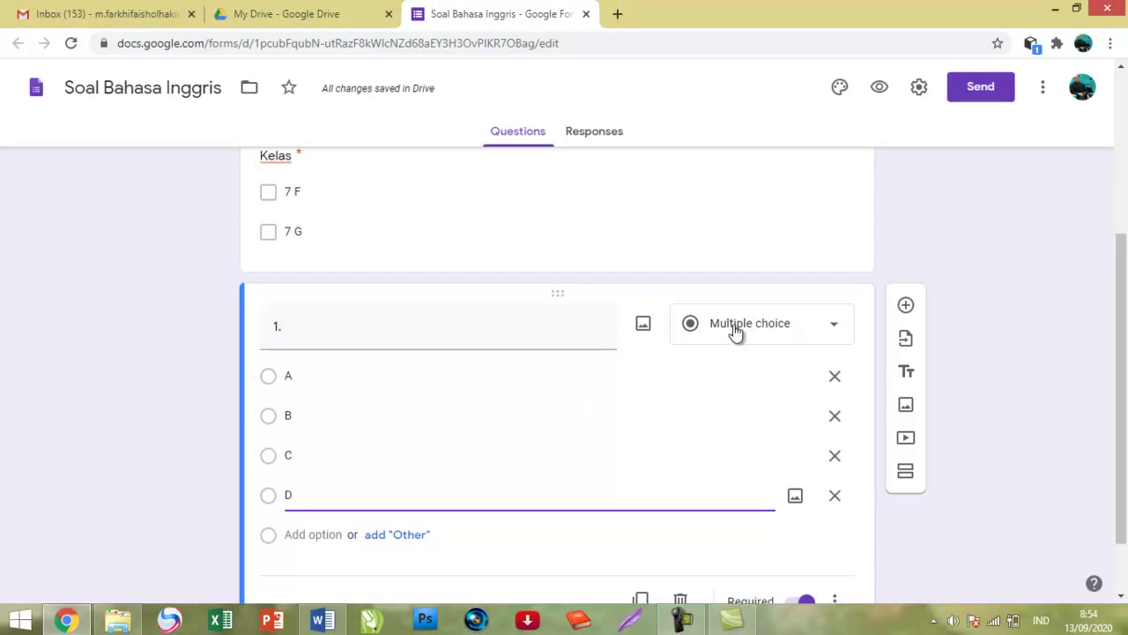
Insert the captured question 7 image from the Documents Lightshot folder into question 1 and enlarge it slightly
left_click(643, 325)
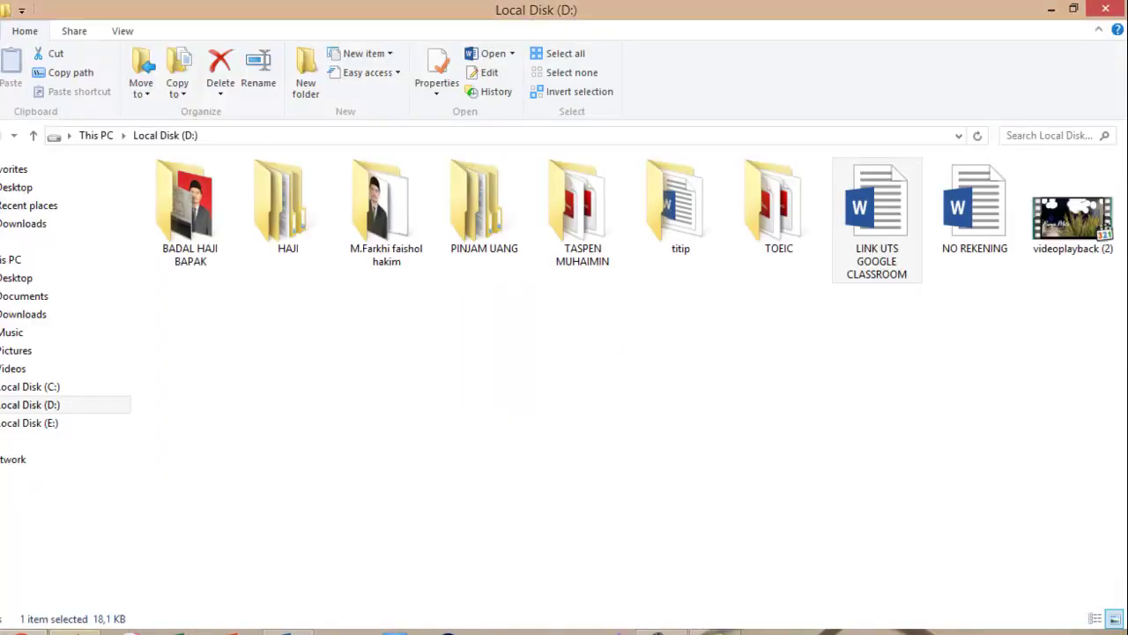
left_click(27, 296)
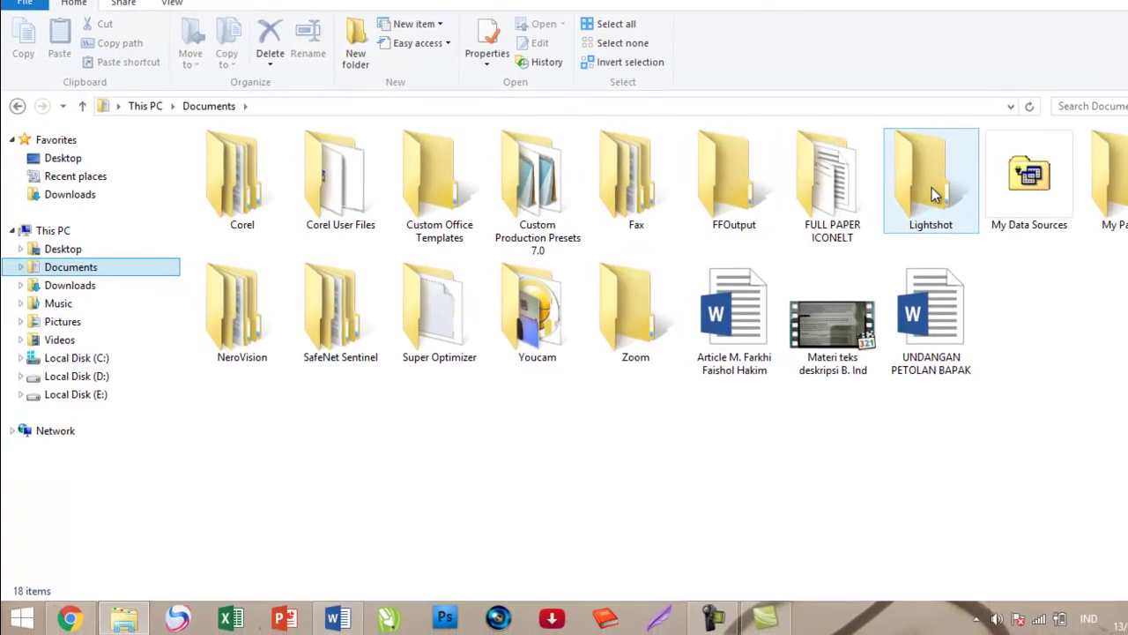
left_click(898, 215)
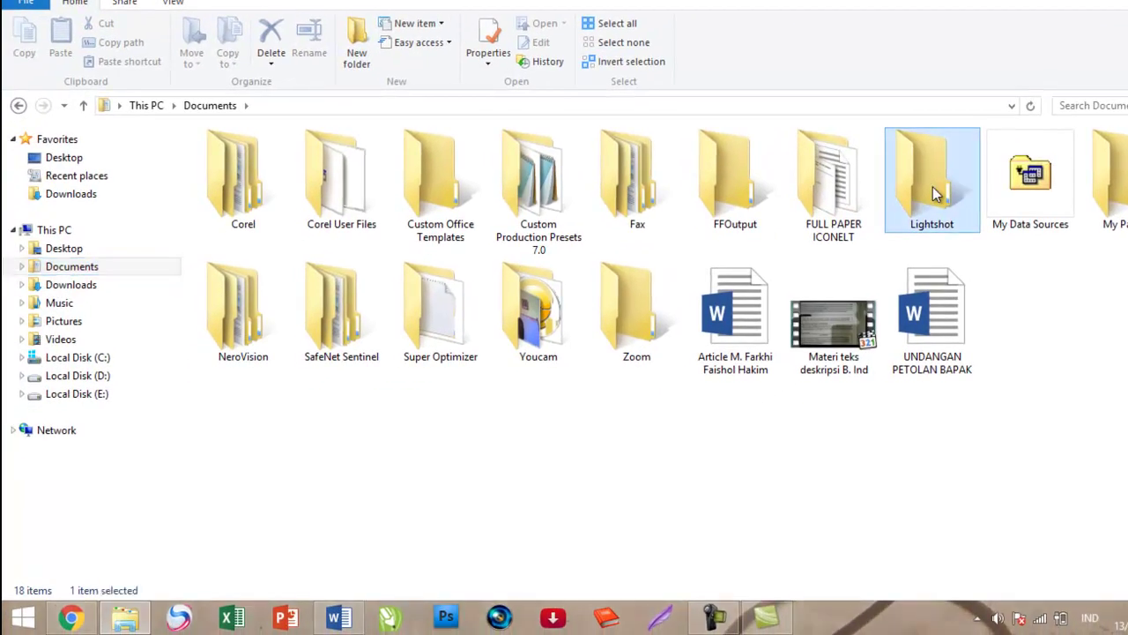
double_click(936, 194)
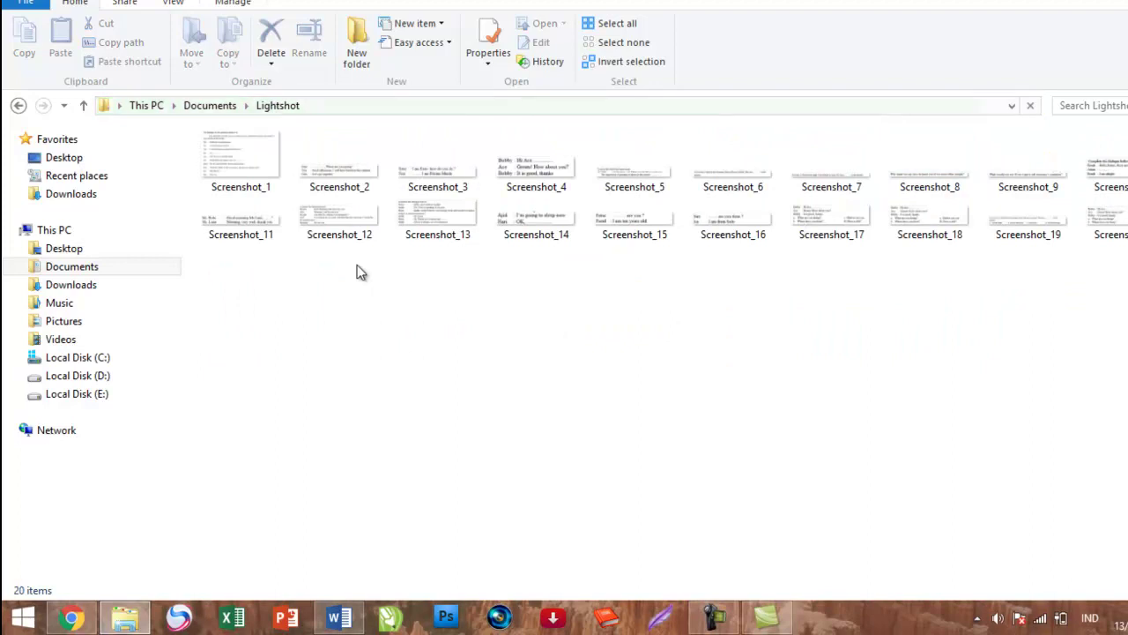
left_click(1106, 222)
left_click_drag(1109, 233, 565, 343)
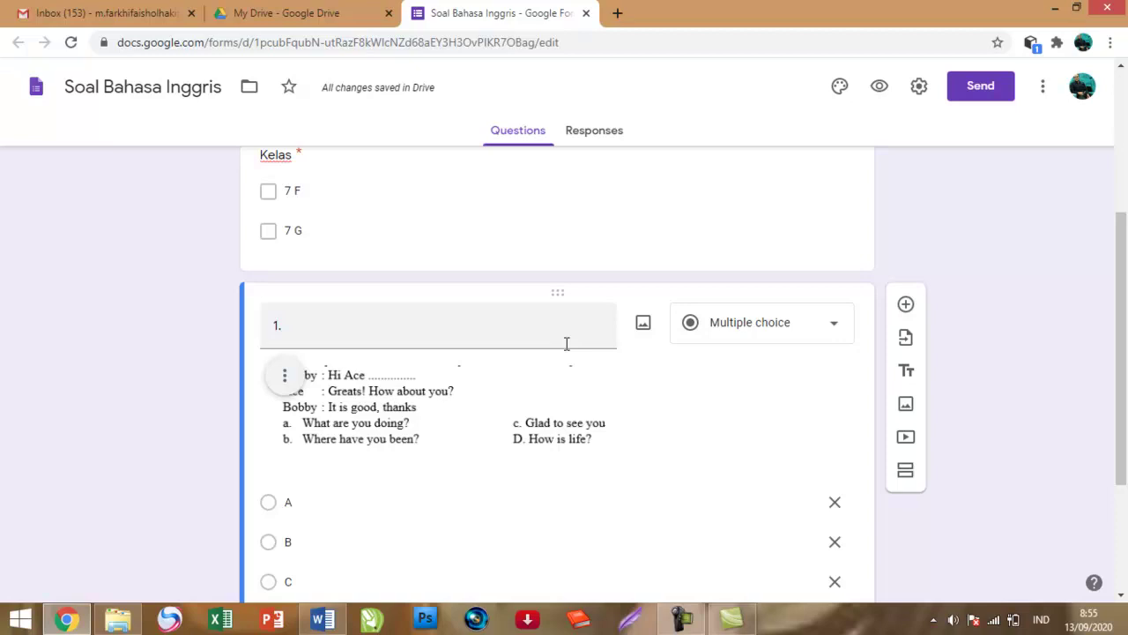
left_click(547, 423)
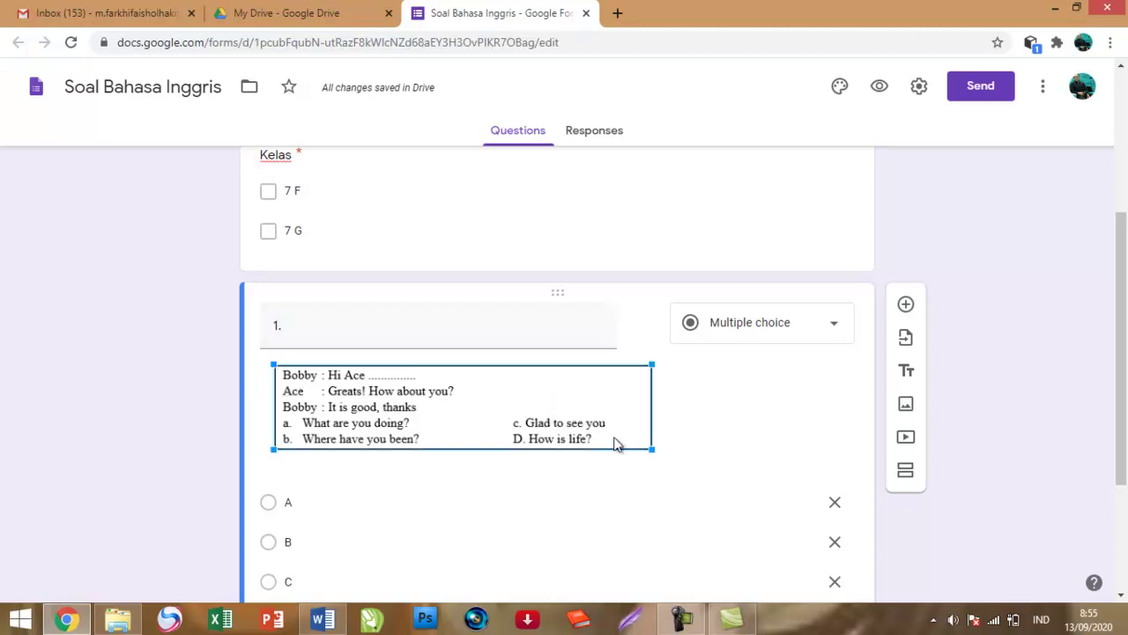
left_click_drag(654, 452, 685, 463)
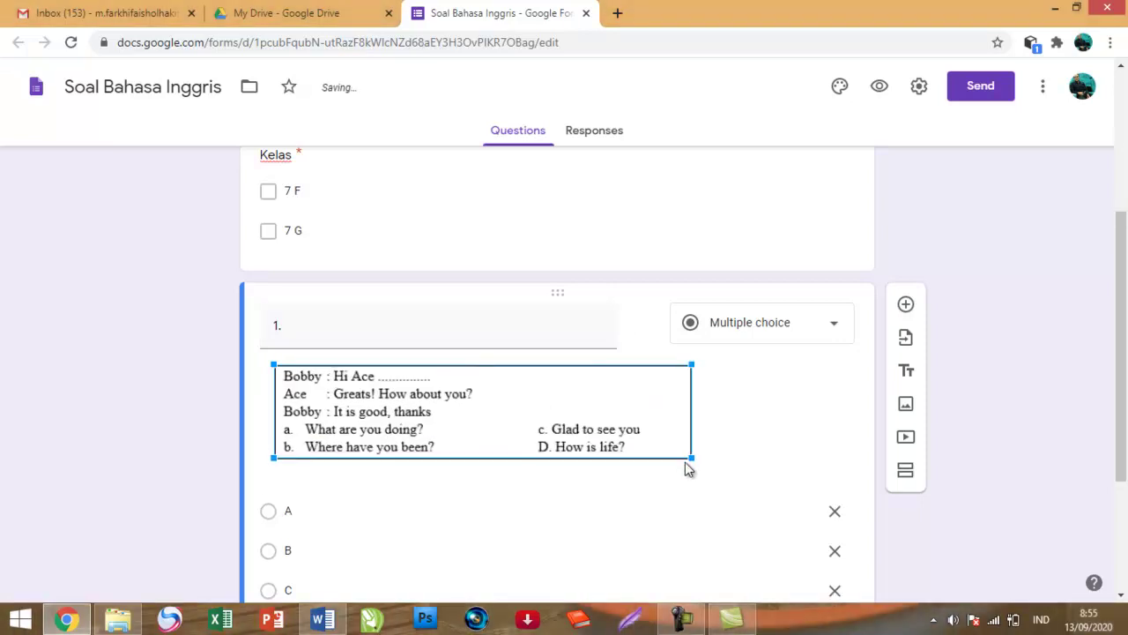
Duplicate question 1 as a question titled "2." and remove the copied image from it
scroll(614, 377, "down", 1)
scroll(613, 377, "down", 1)
scroll(613, 377, "down", 1)
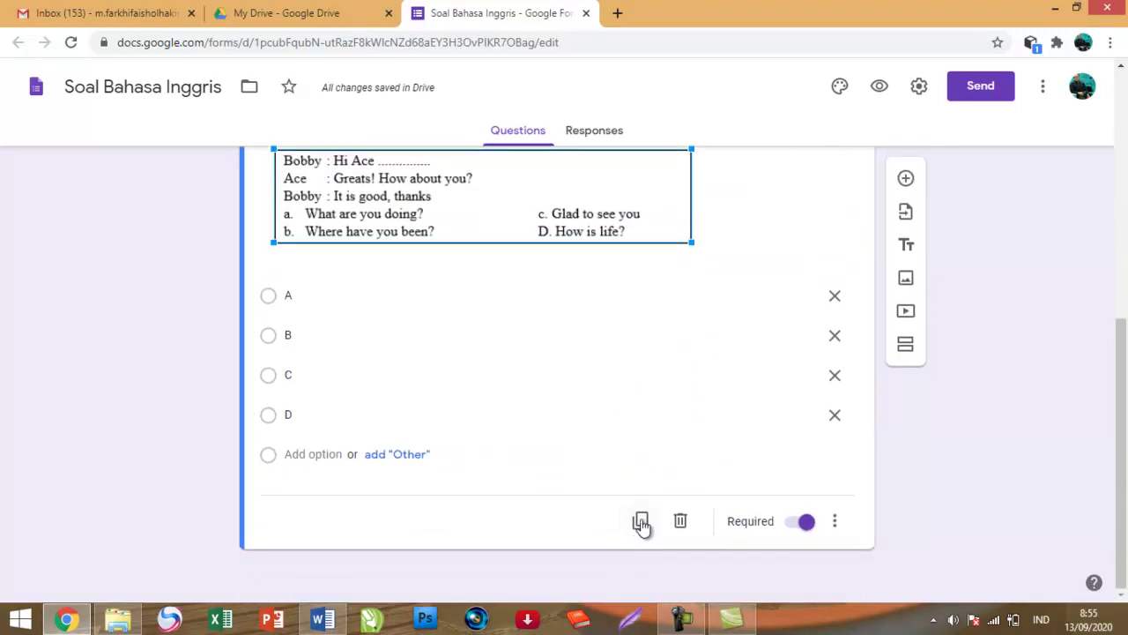
left_click(641, 525)
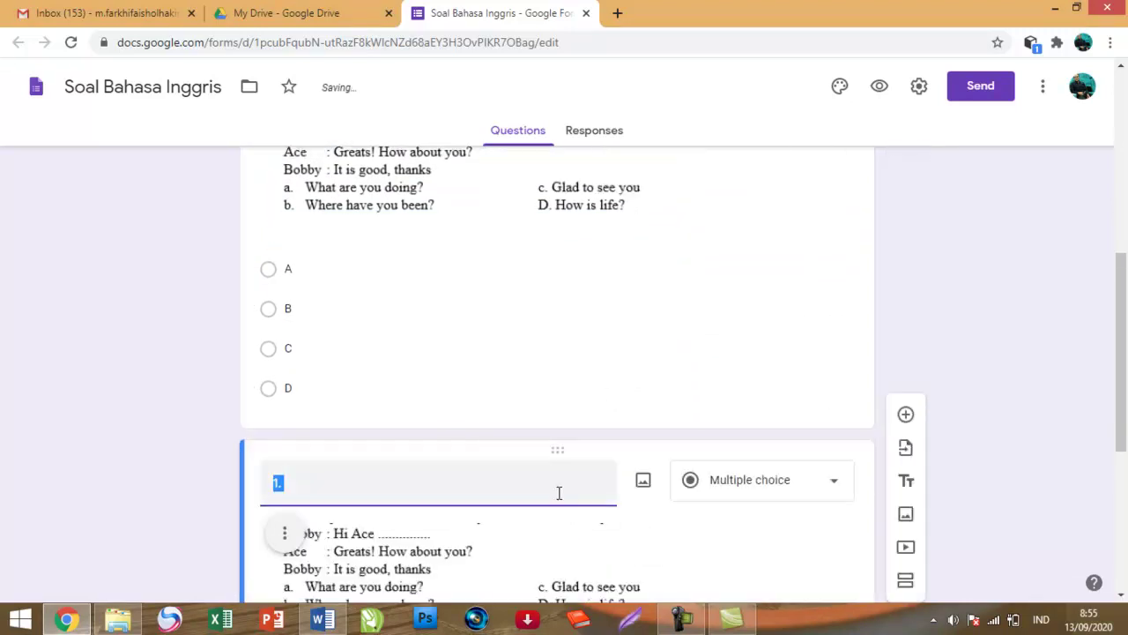
type("2")
scroll(350, 476, "down", 3)
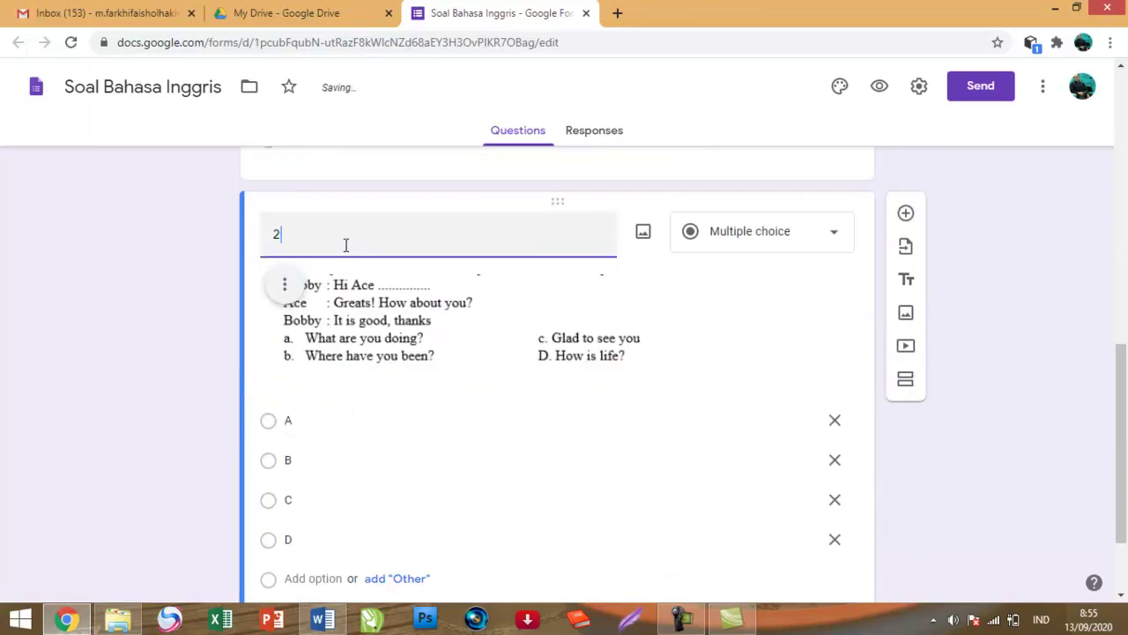
type(".")
left_click(284, 285)
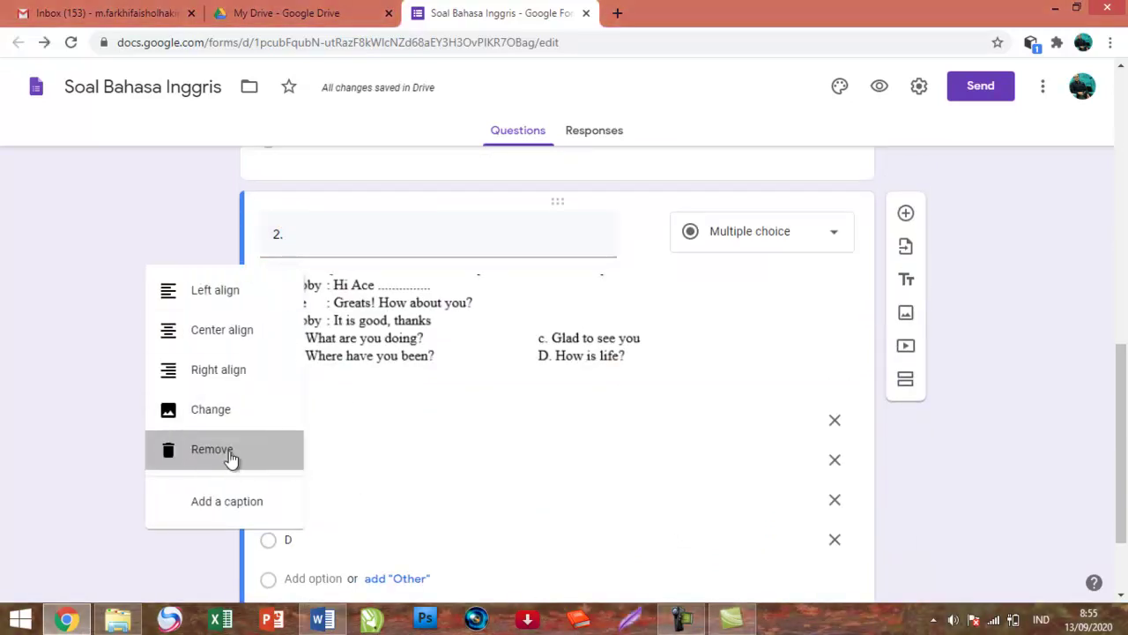
left_click(229, 451)
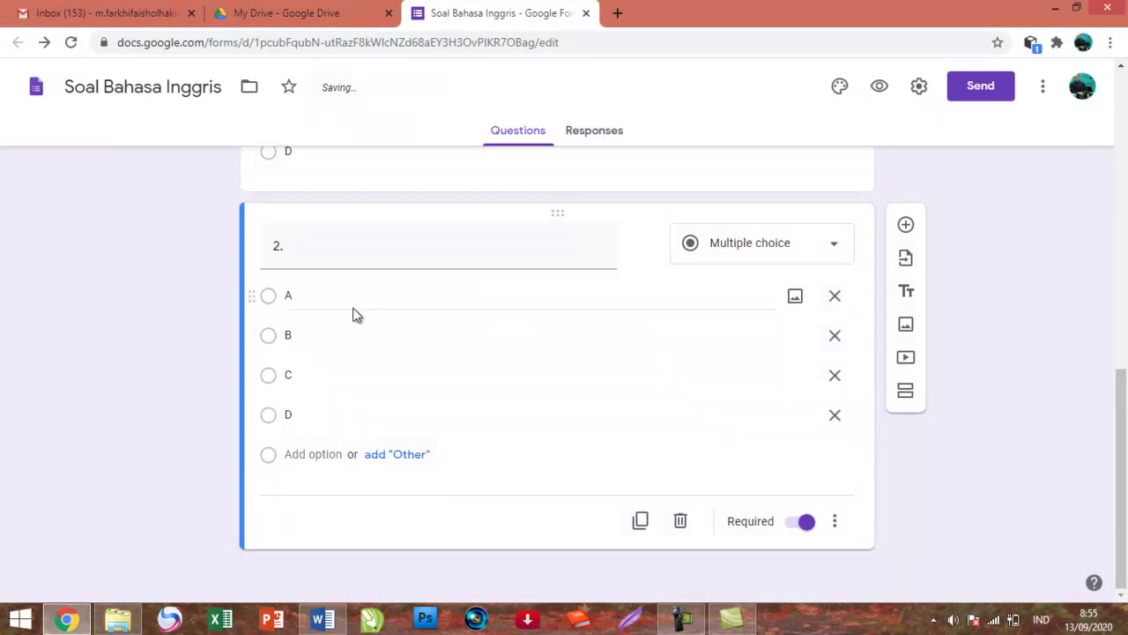
Switch to the Word question document, capture question 10 with its answer options in Lightshot, and save it as Screenshot_21 PNG in the Lightshot folder
left_click(324, 620)
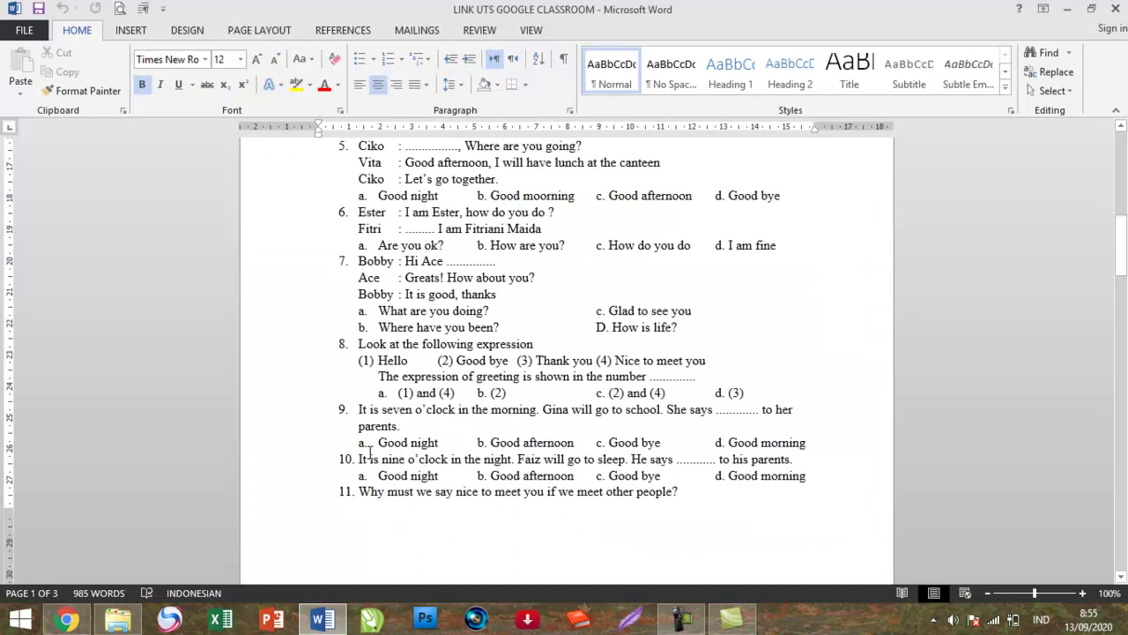
left_click(631, 617)
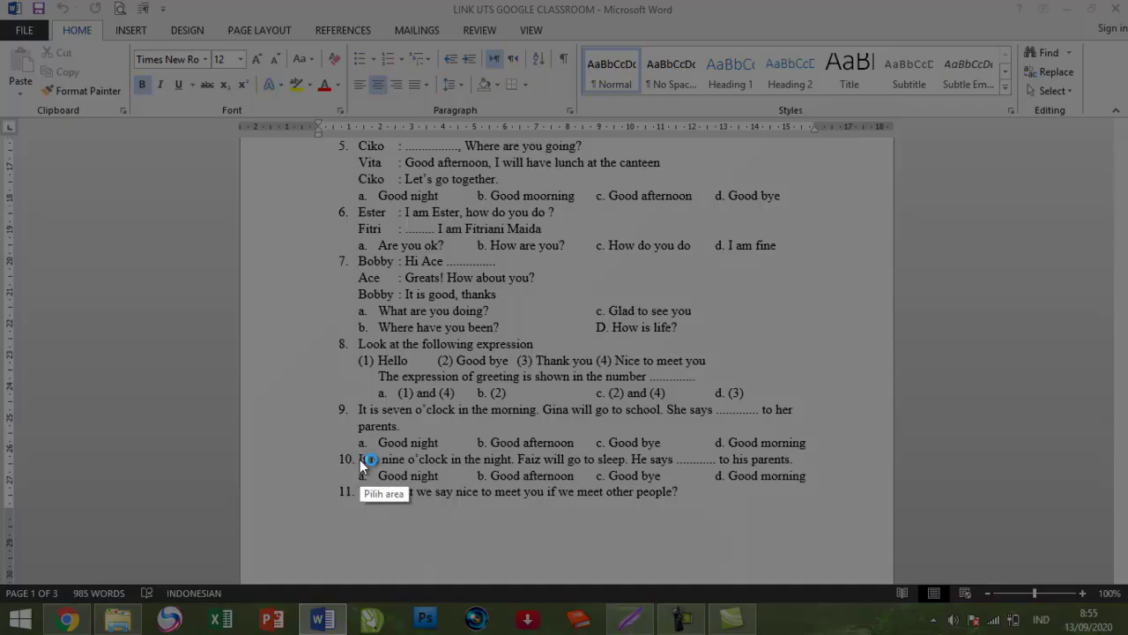
left_click_drag(356, 451, 849, 490)
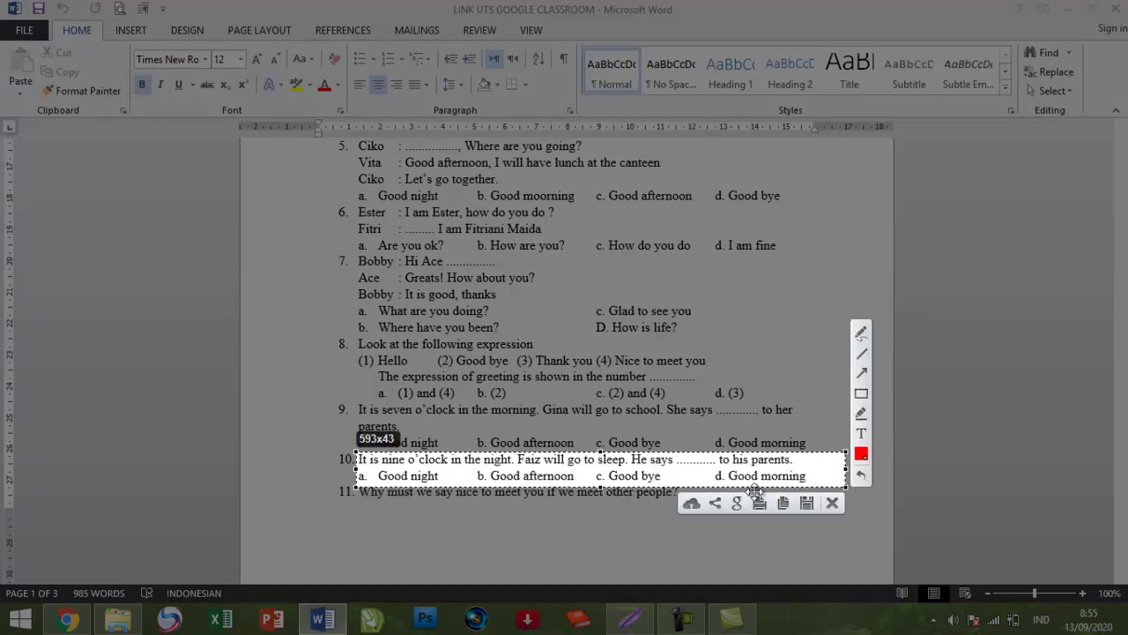
left_click(805, 505)
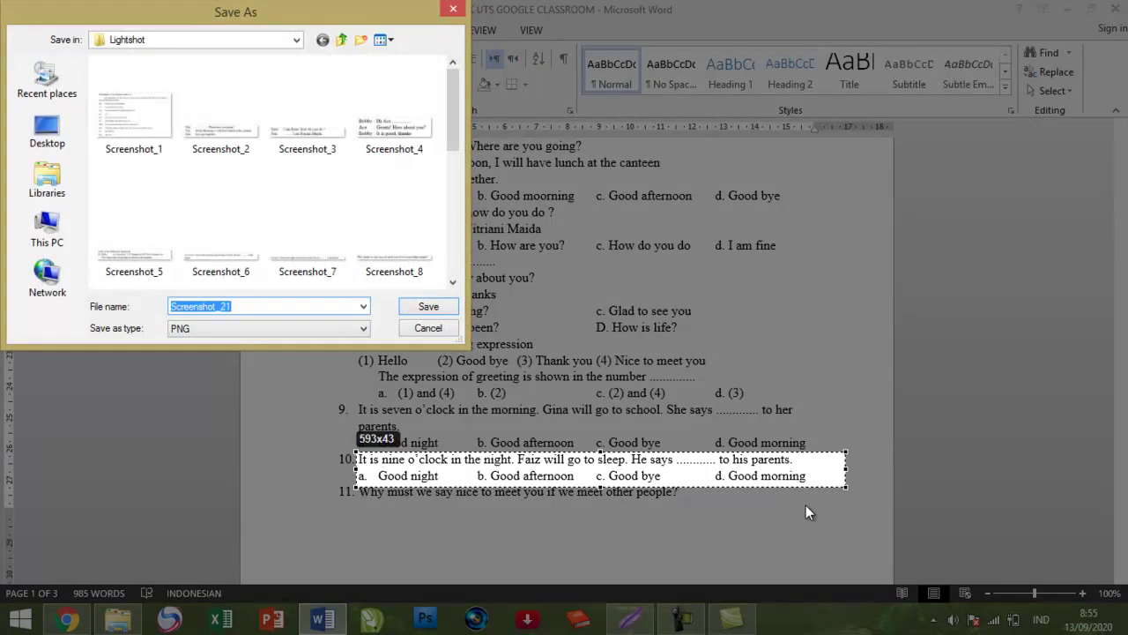
key("Return")
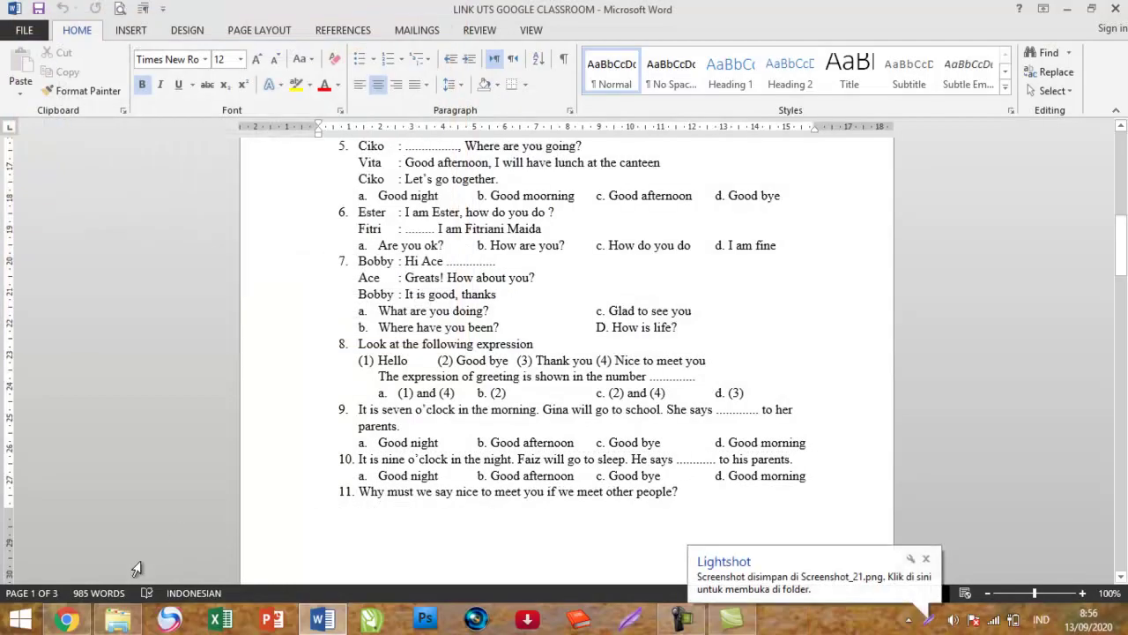
Return to the form in Chrome, insert Screenshot_21 from the Lightshot folder into question 2, and enlarge the image
left_click(78, 619)
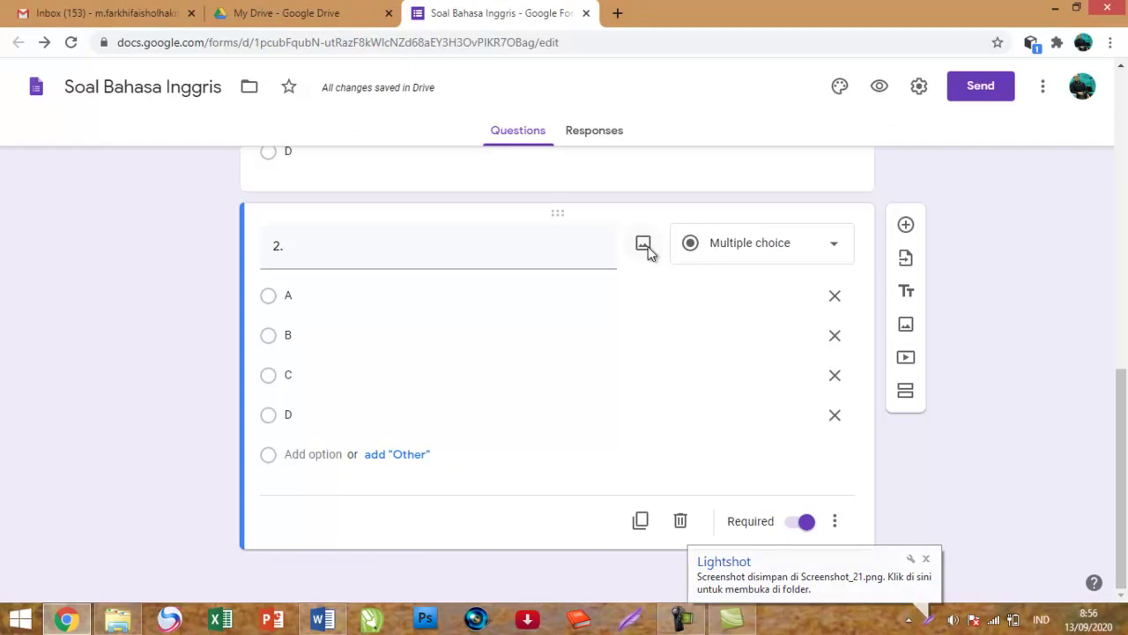
left_click(644, 245)
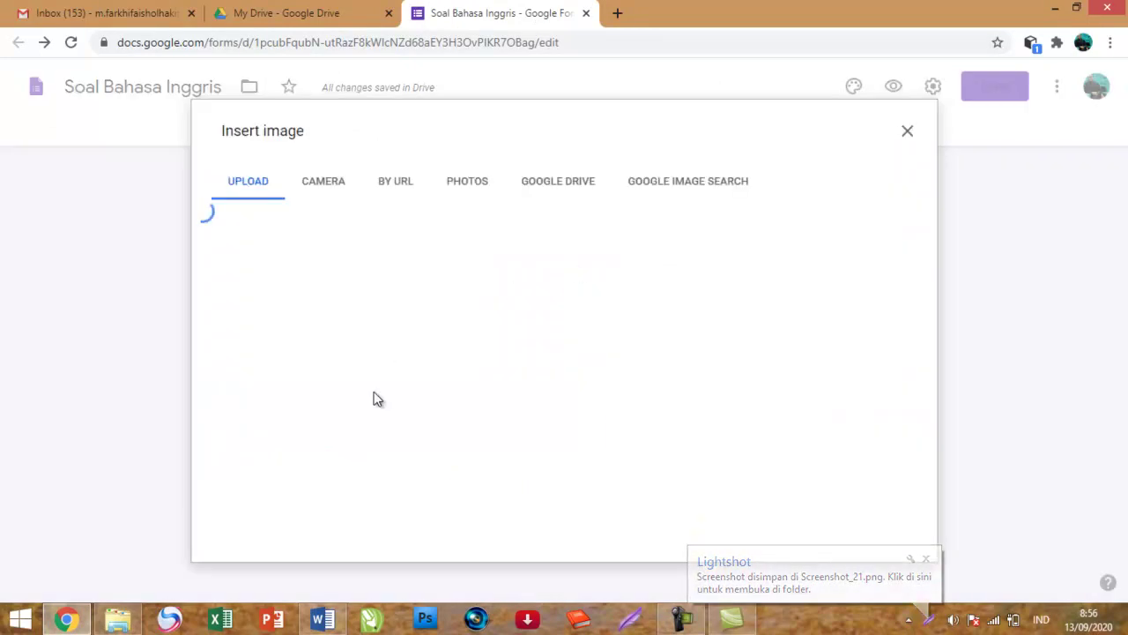
left_click(118, 619)
left_click_drag(273, 324, 654, 424)
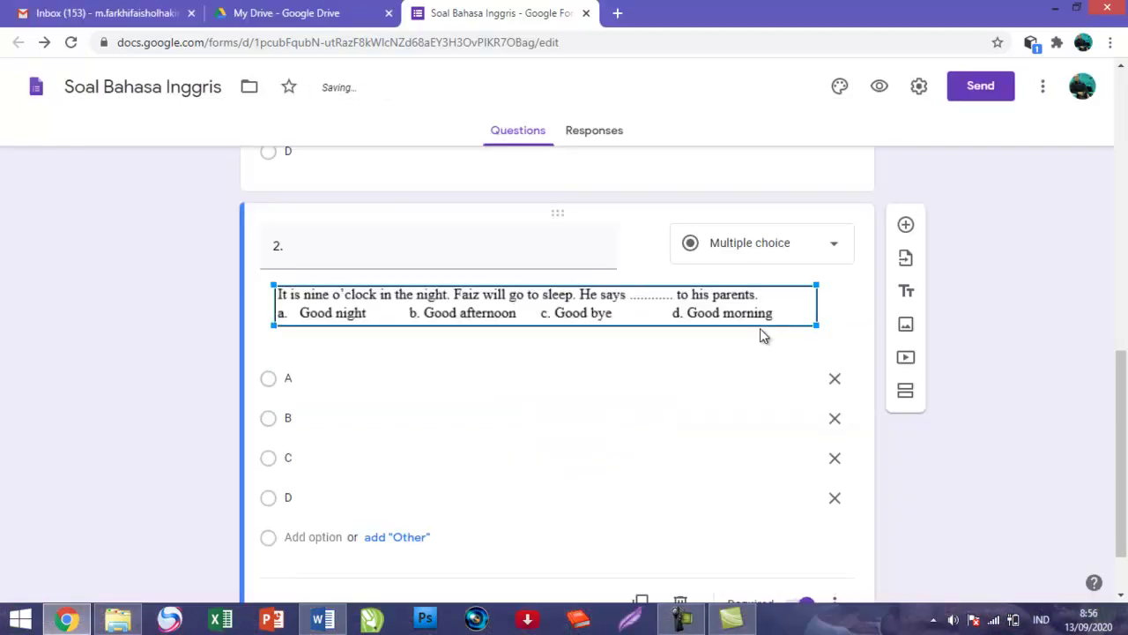
Review the form from the Kelas field through questions 1 and 2, checking their images and answer options
scroll(453, 359, "down", 2)
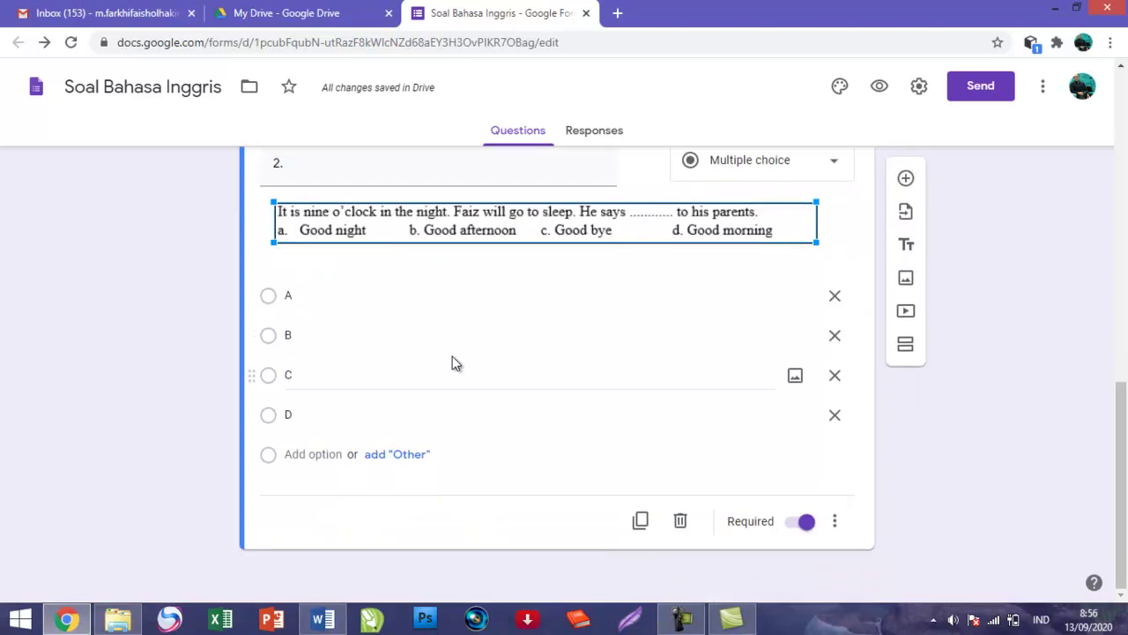
scroll(453, 361, "up", 5)
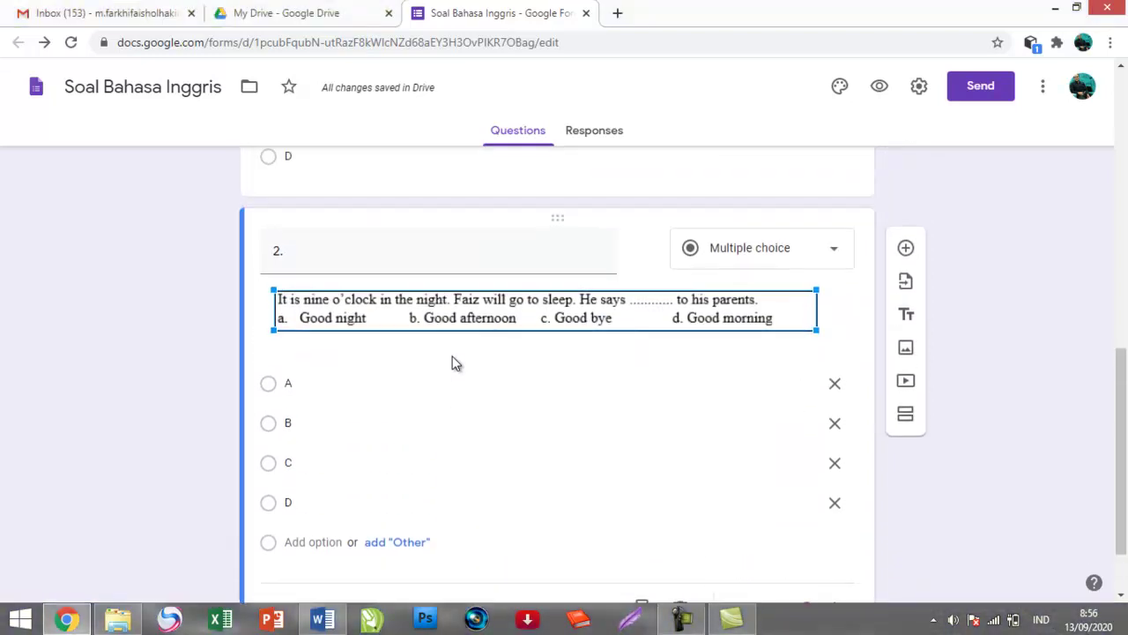
scroll(453, 358, "down", 3)
scroll(453, 359, "up", 4)
scroll(453, 359, "down", 5)
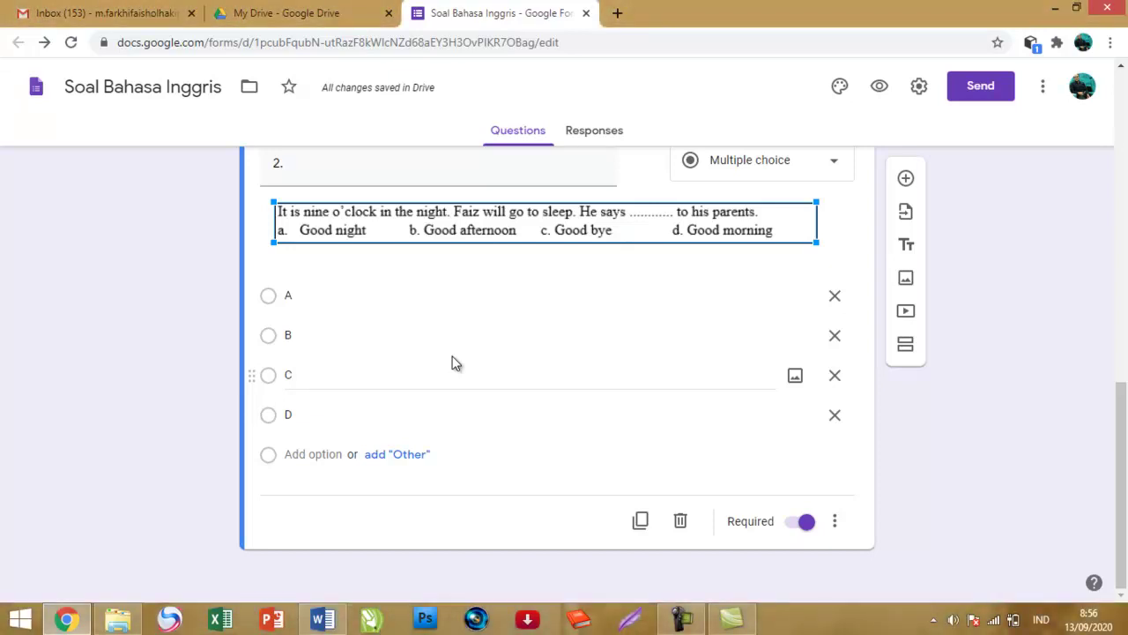
scroll(453, 360, "up", 10)
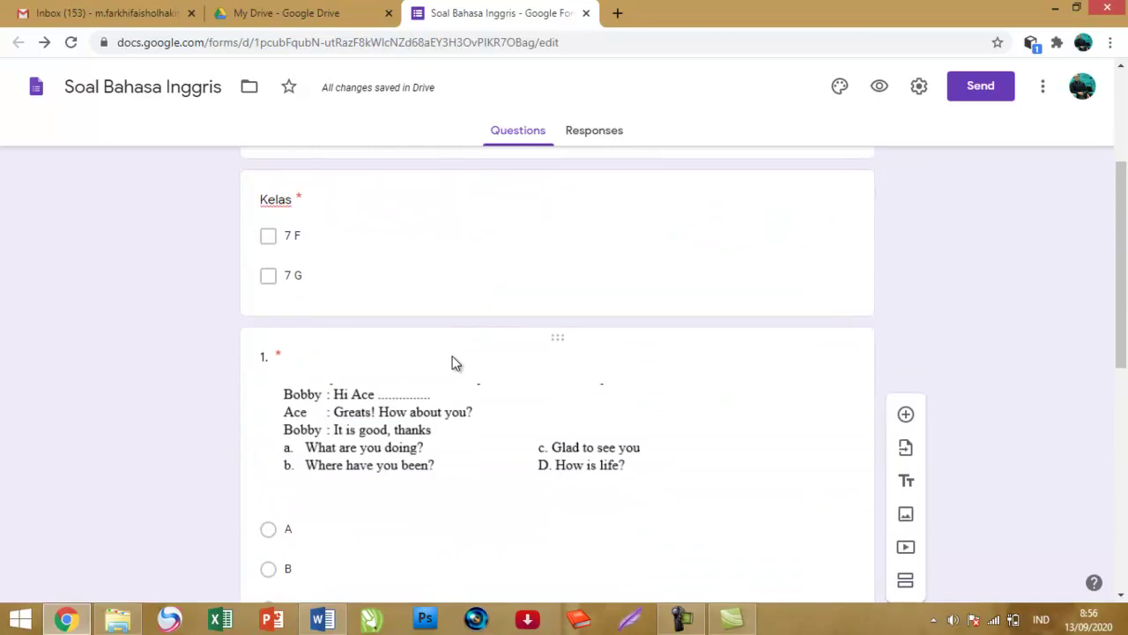
scroll(453, 356, "down", 3)
scroll(453, 356, "up", 2)
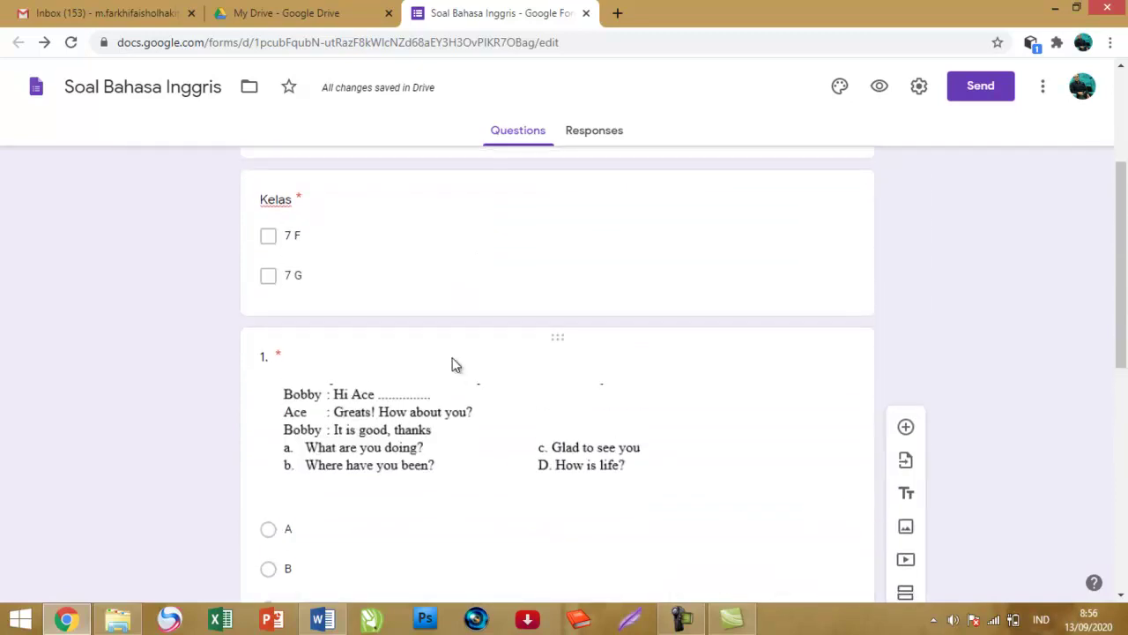
scroll(454, 352, "down", 3)
scroll(454, 352, "down", 3)
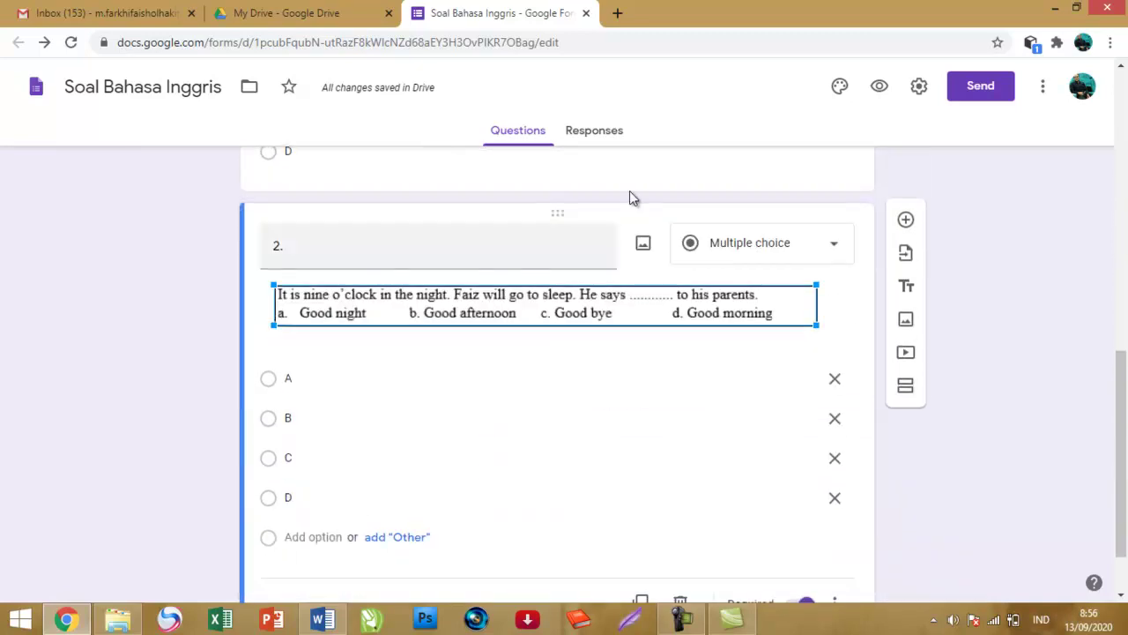
Make the form a quiz, disable Missed questions, Correct answers and Point values for respondents, and save the settings
left_click(920, 91)
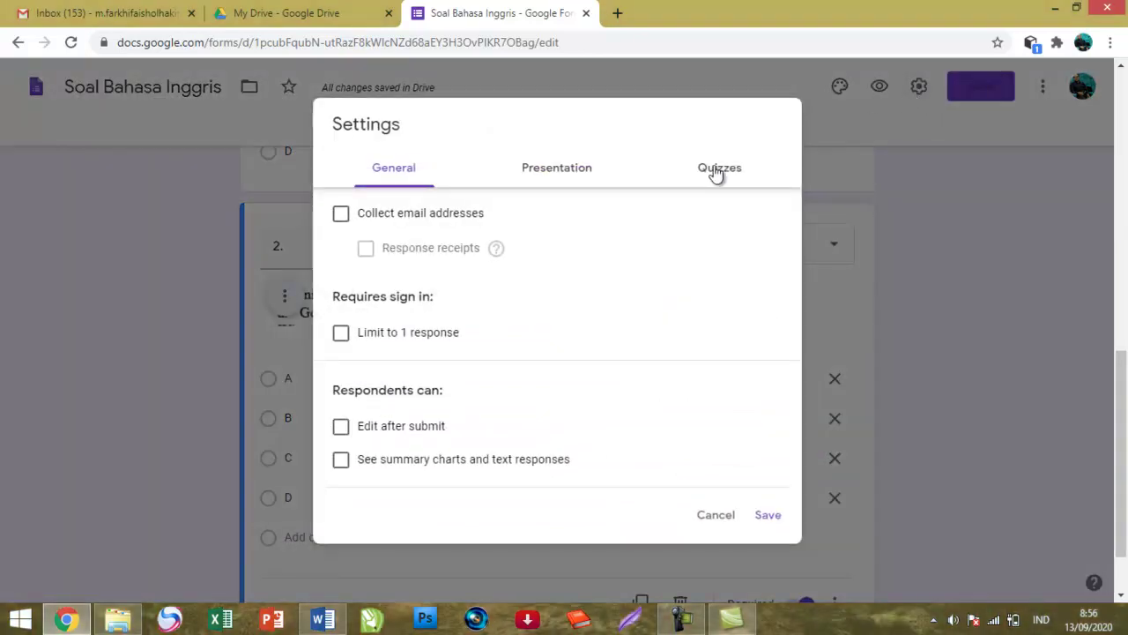
left_click(716, 170)
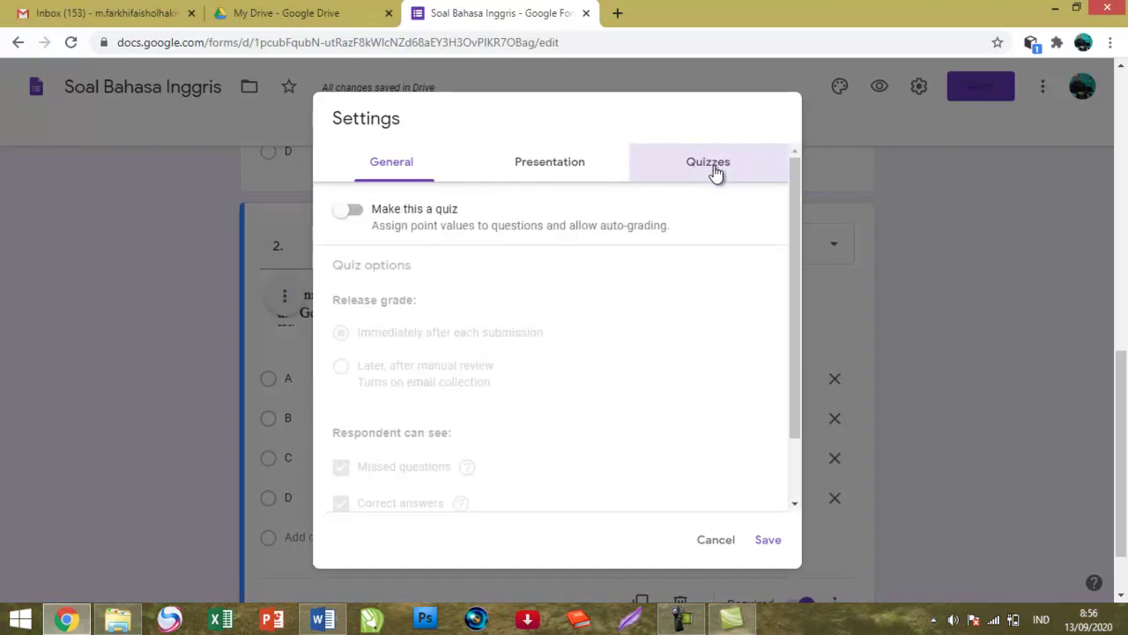
left_click(355, 211)
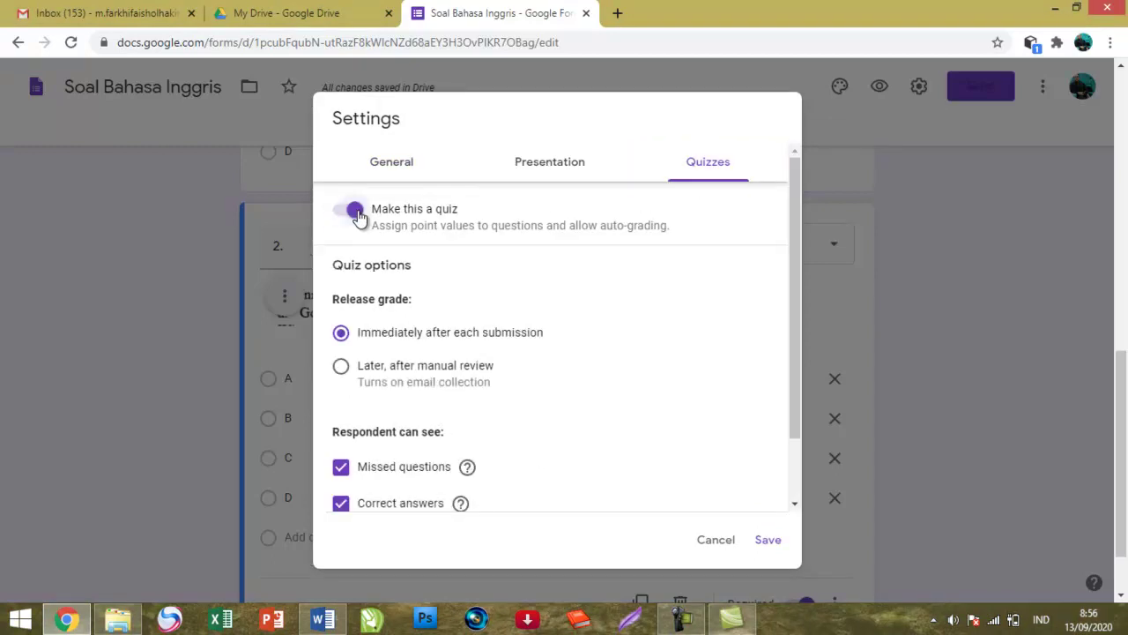
scroll(357, 216, "down", 2)
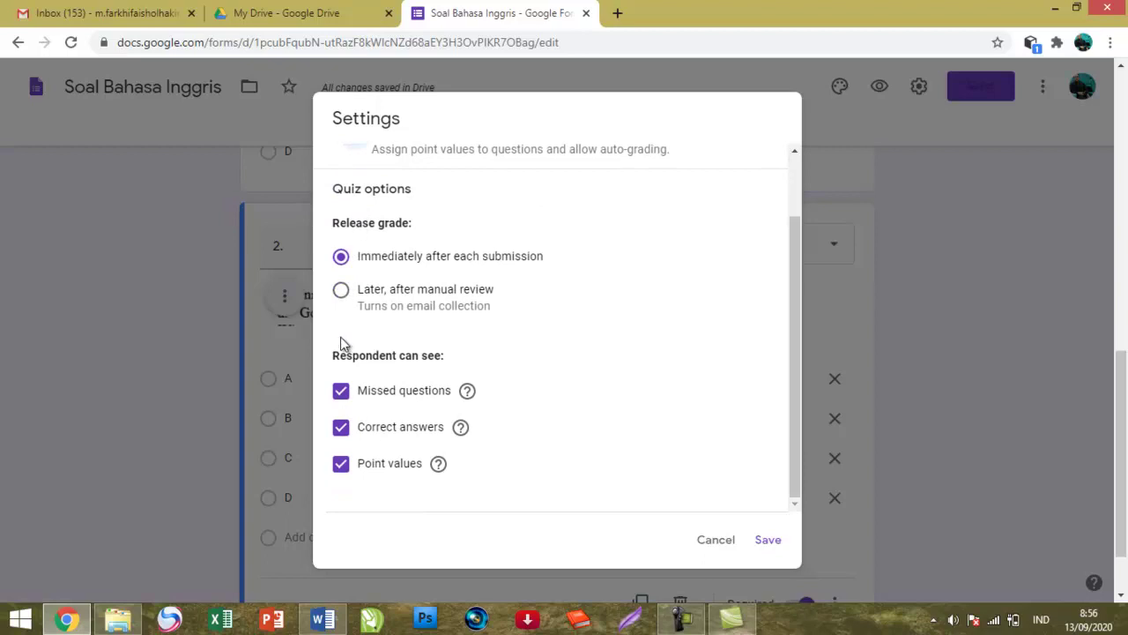
left_click(339, 388)
left_click(340, 427)
left_click(341, 463)
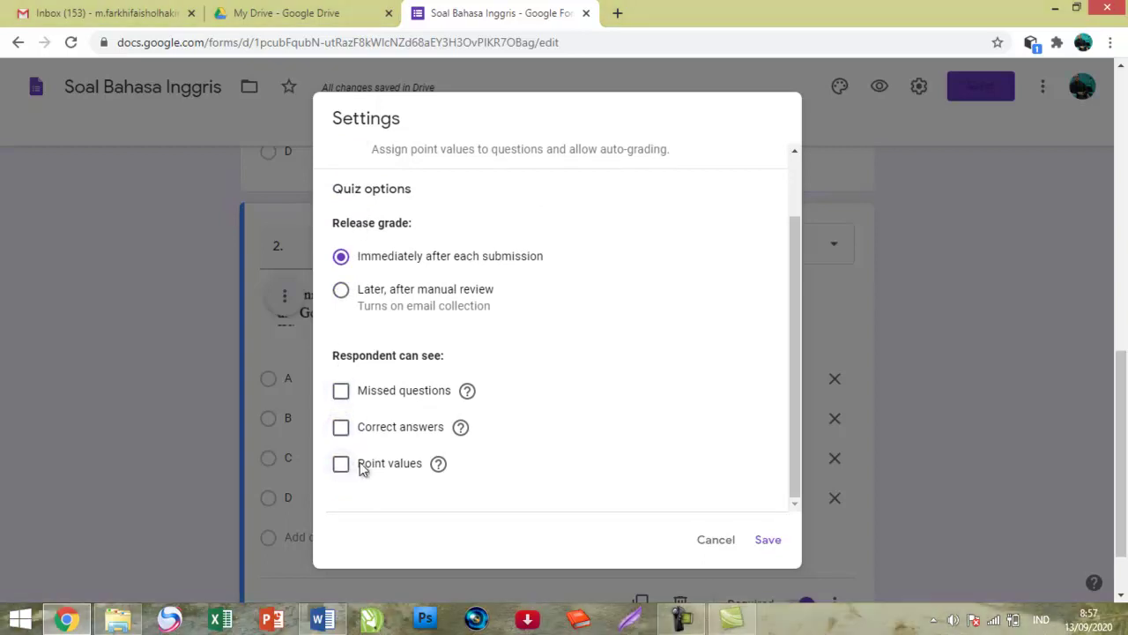
left_click(768, 539)
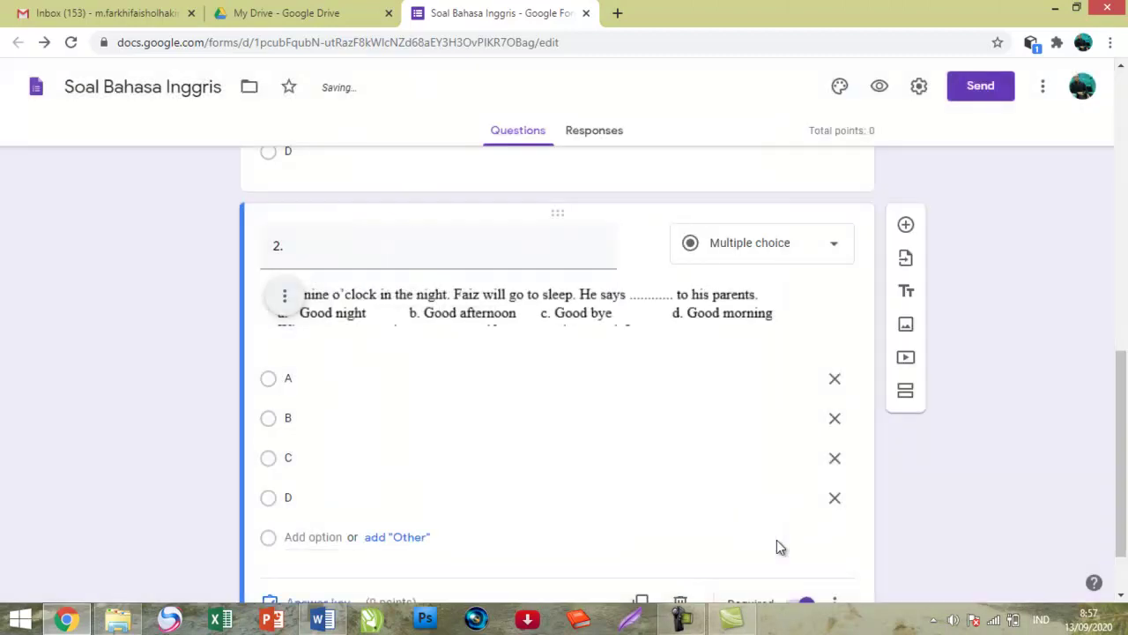
scroll(712, 347, "down", 1)
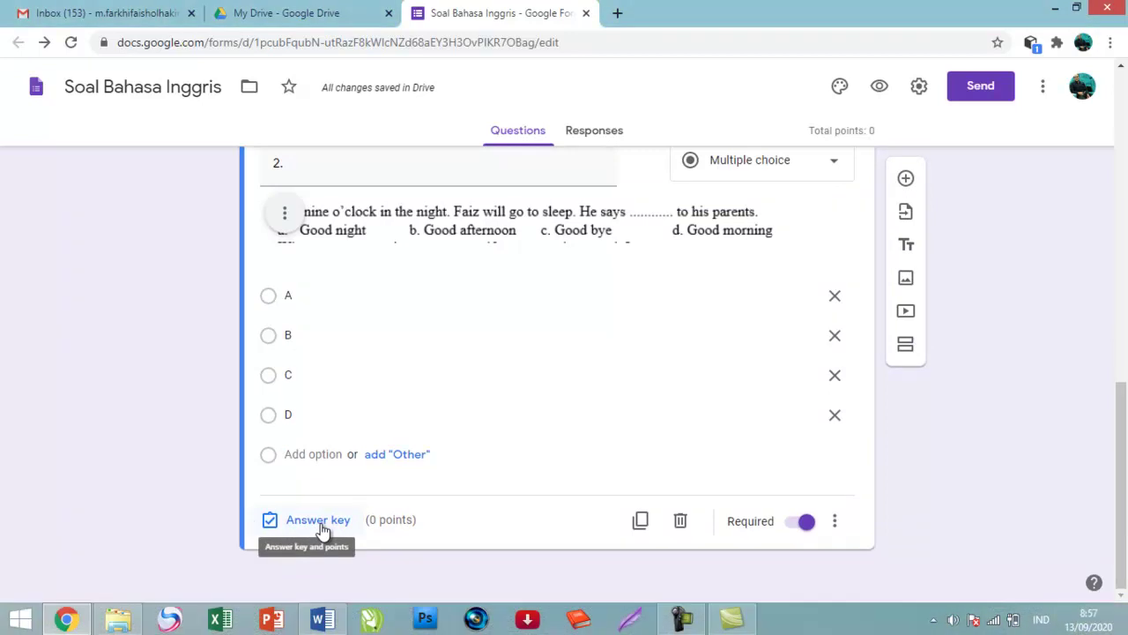
scroll(324, 531, "up", 5)
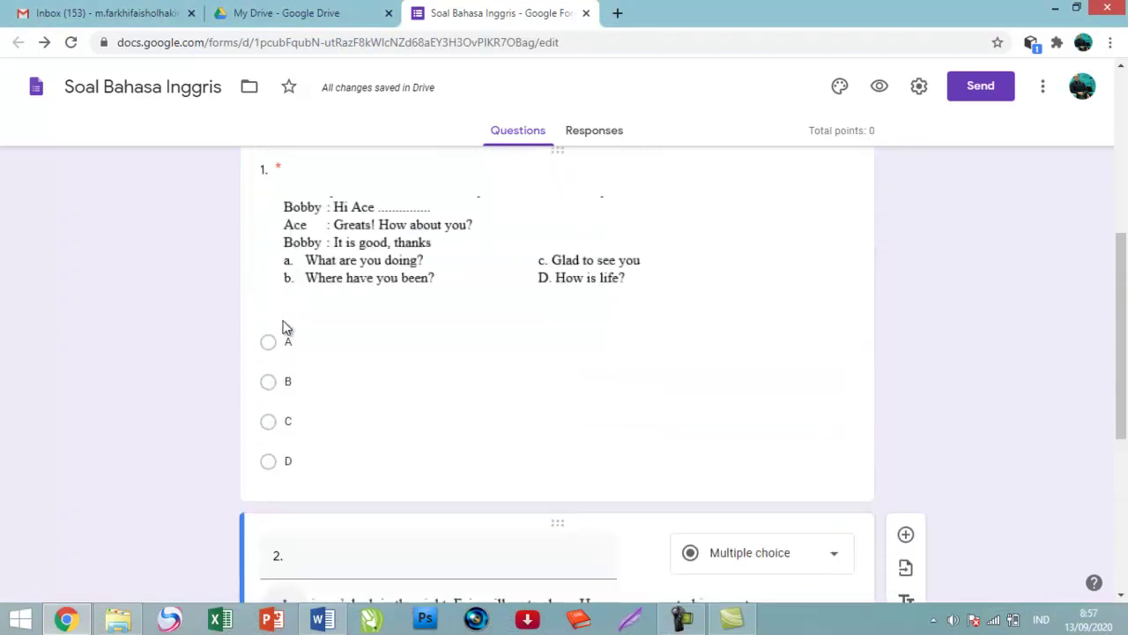
scroll(323, 464, "down", 5)
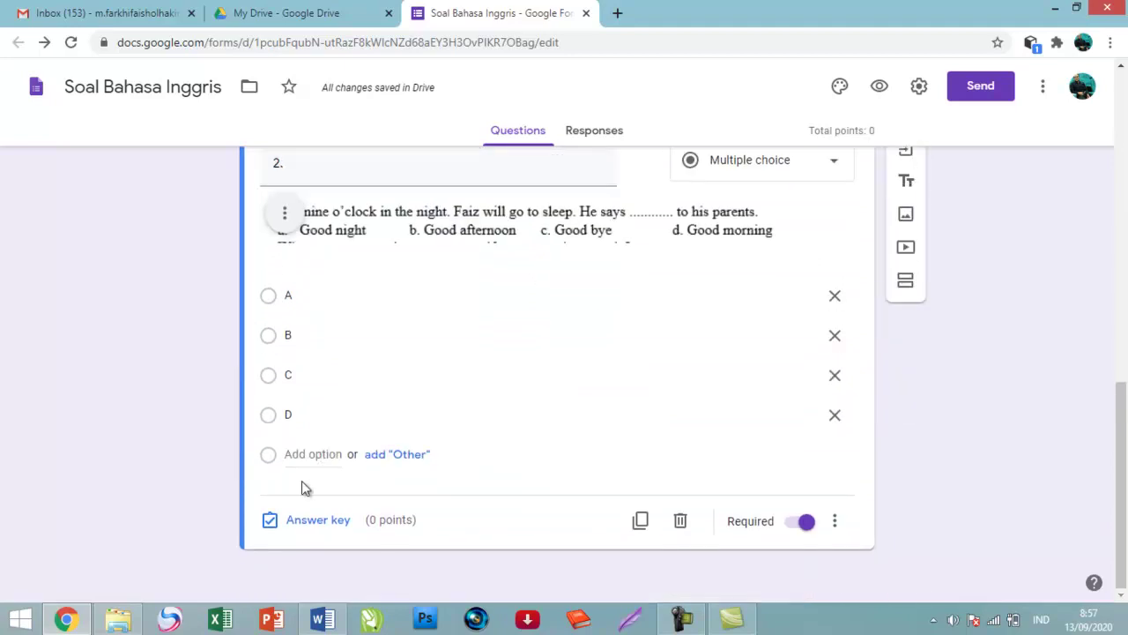
Set question 1's answer key to option C, worth 10 points
scroll(294, 529, "up", 11)
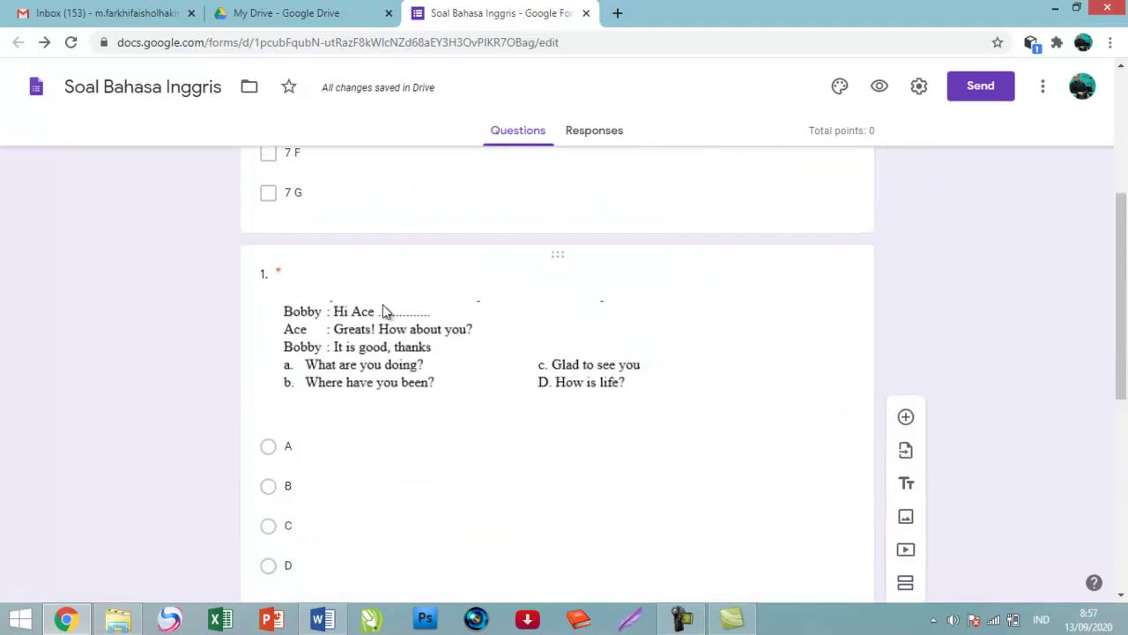
scroll(356, 273, "down", 9)
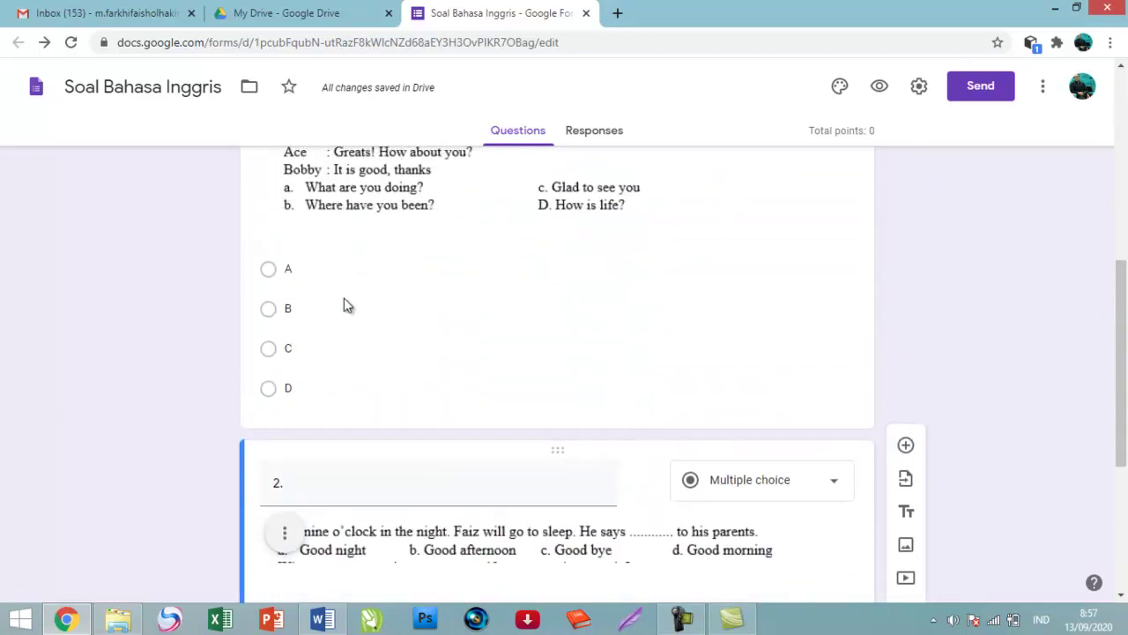
left_click(415, 268)
scroll(413, 282, "down", 3)
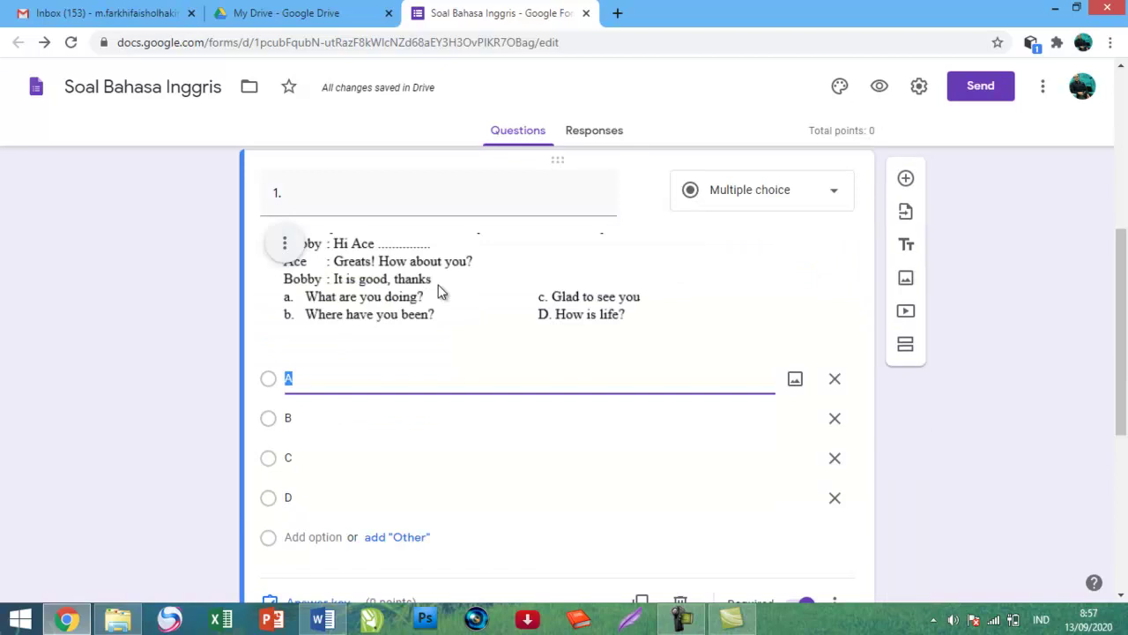
scroll(406, 322, "down", 2)
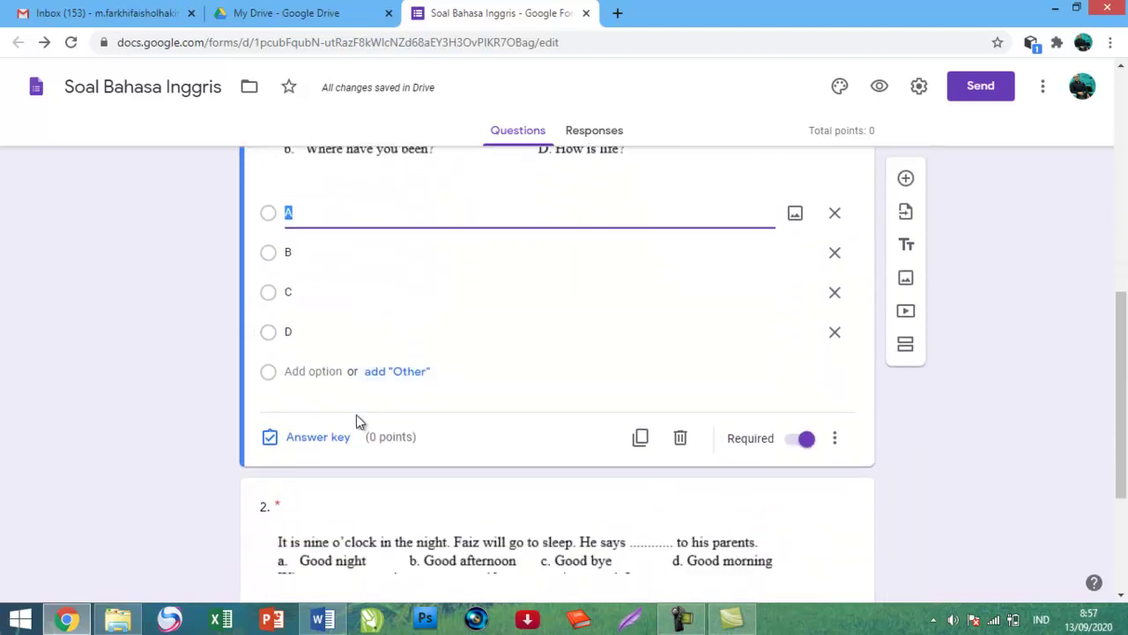
scroll(390, 373, "down", 2)
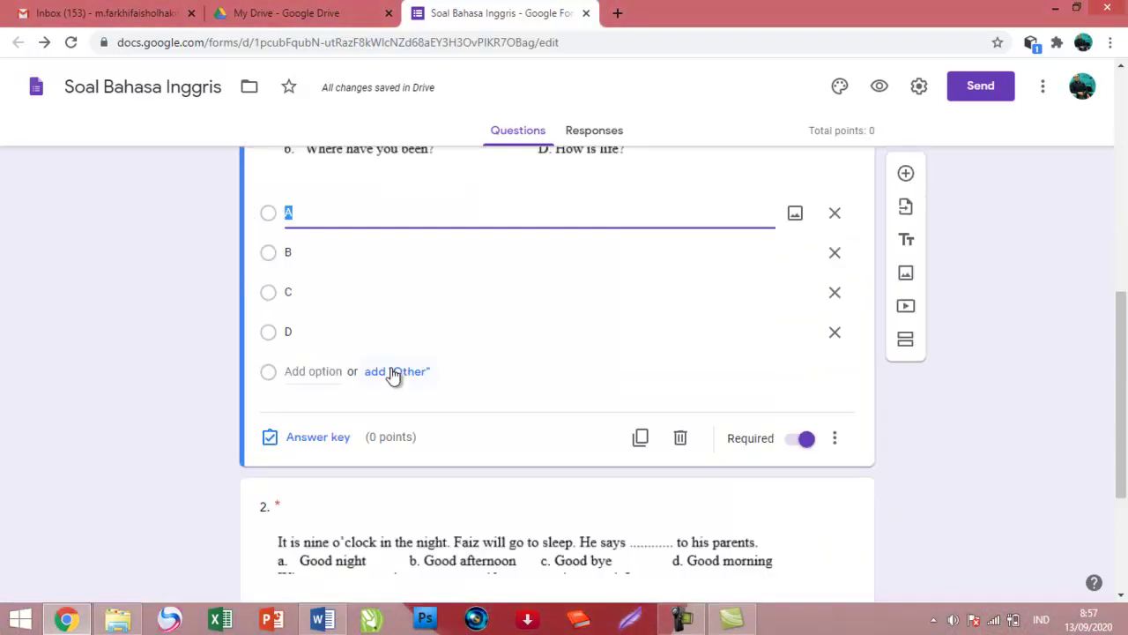
left_click(323, 443)
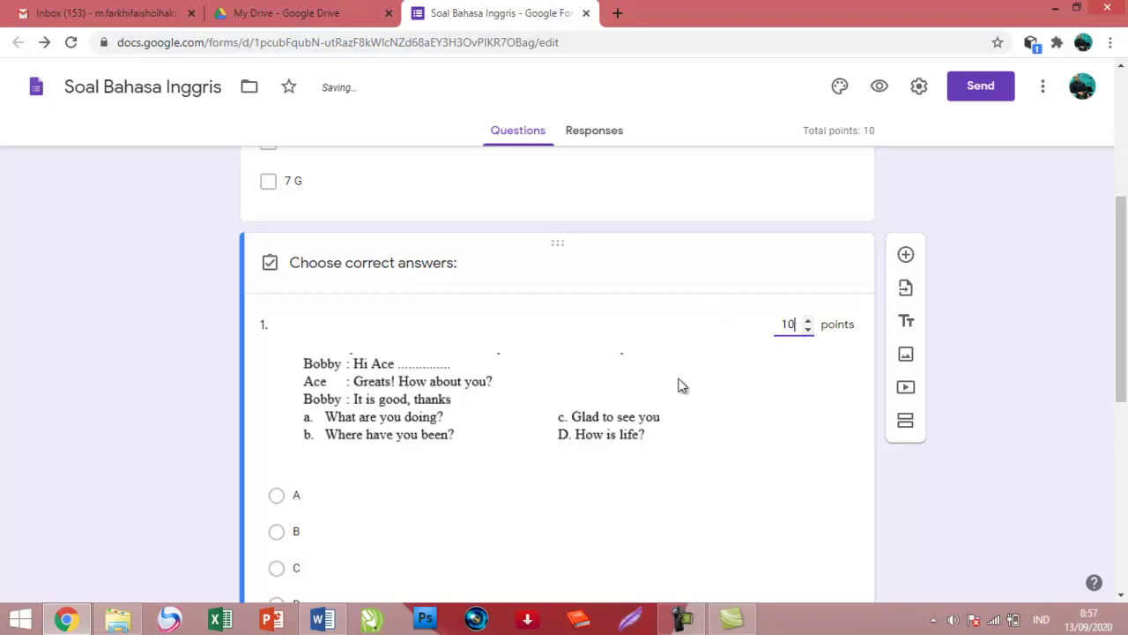
scroll(683, 379, "down", 1)
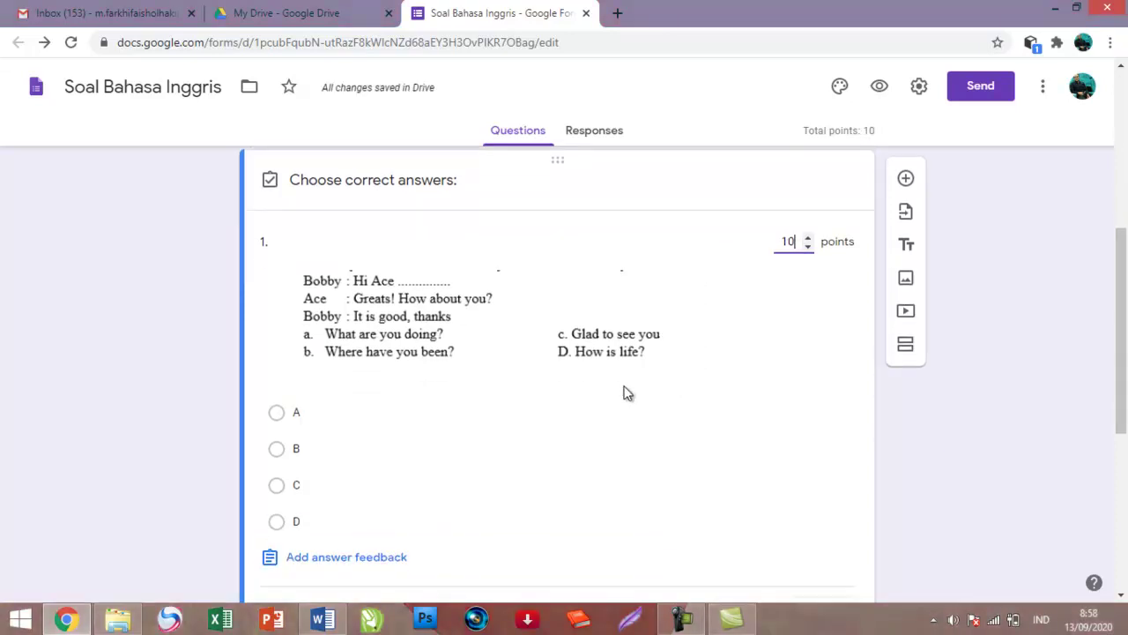
scroll(624, 393, "down", 1)
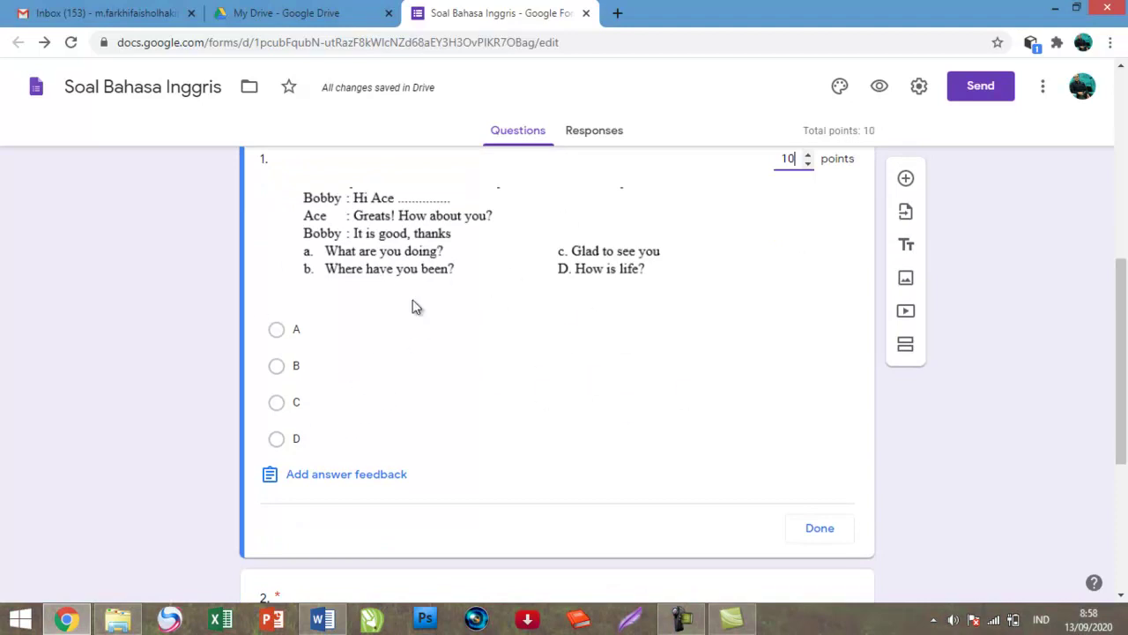
left_click(280, 407)
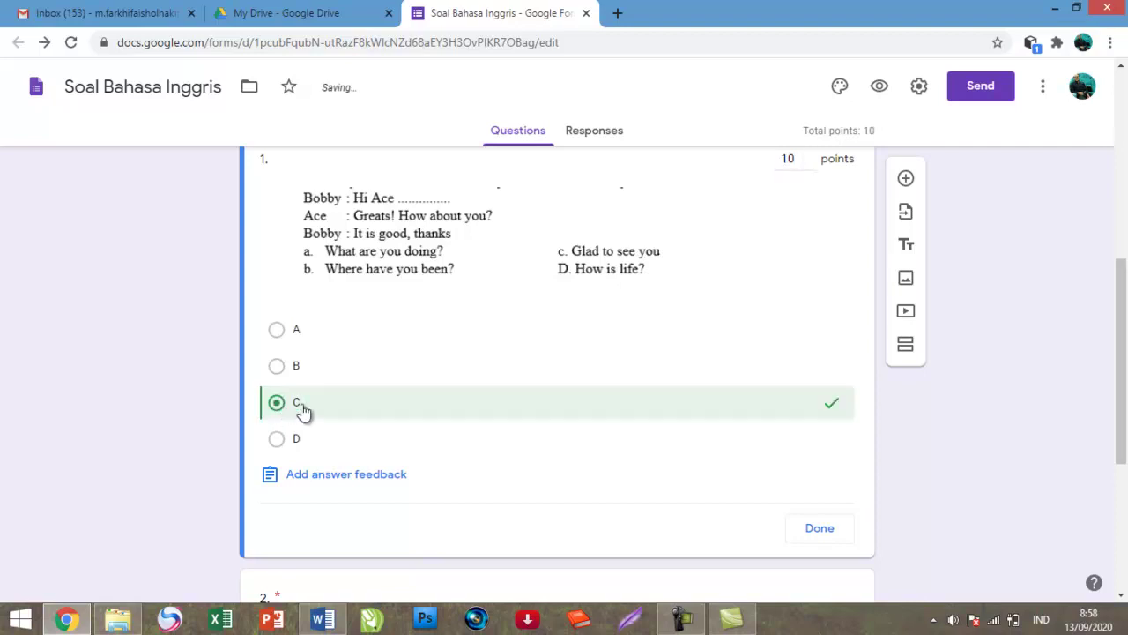
Set question 2's answer key to option C with 10 points, and finish editing the key
scroll(441, 411, "down", 4)
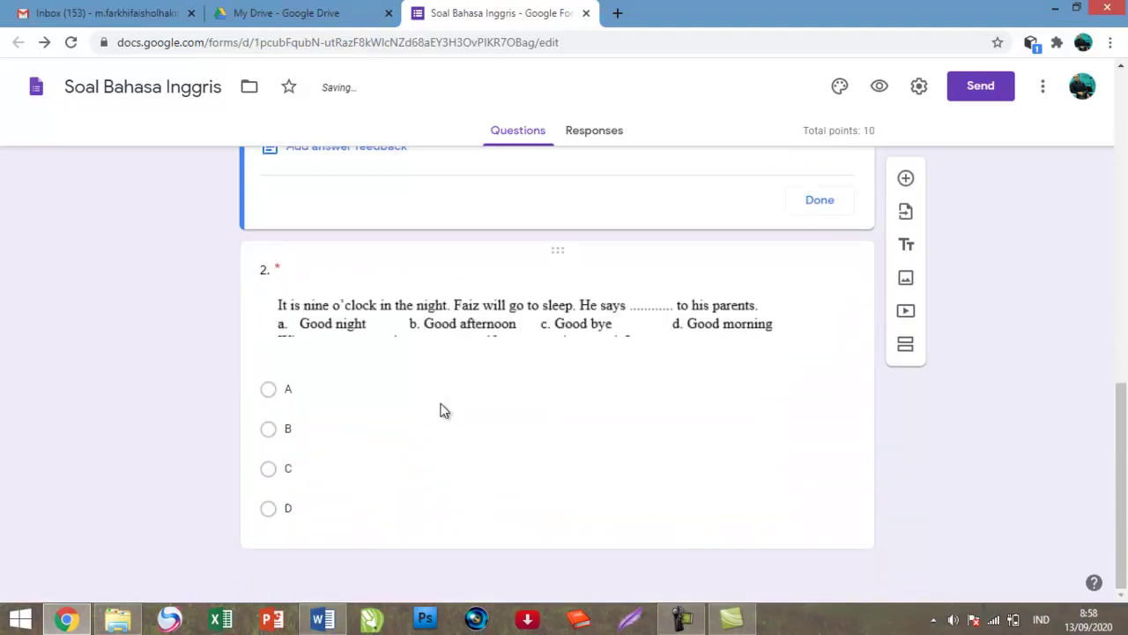
left_click(407, 442)
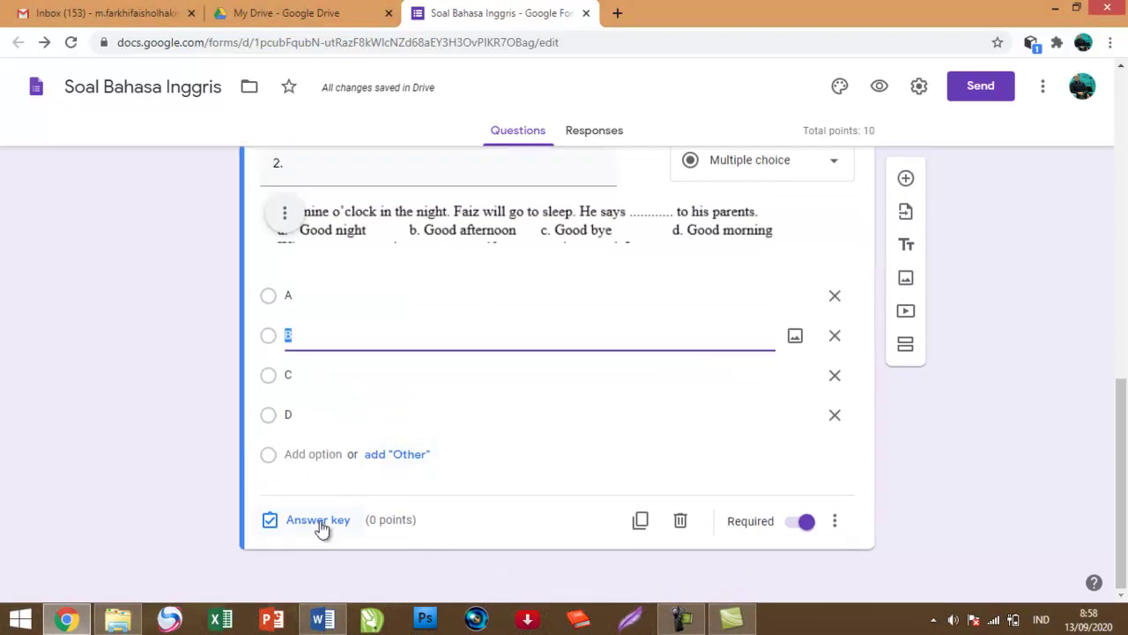
left_click(319, 519)
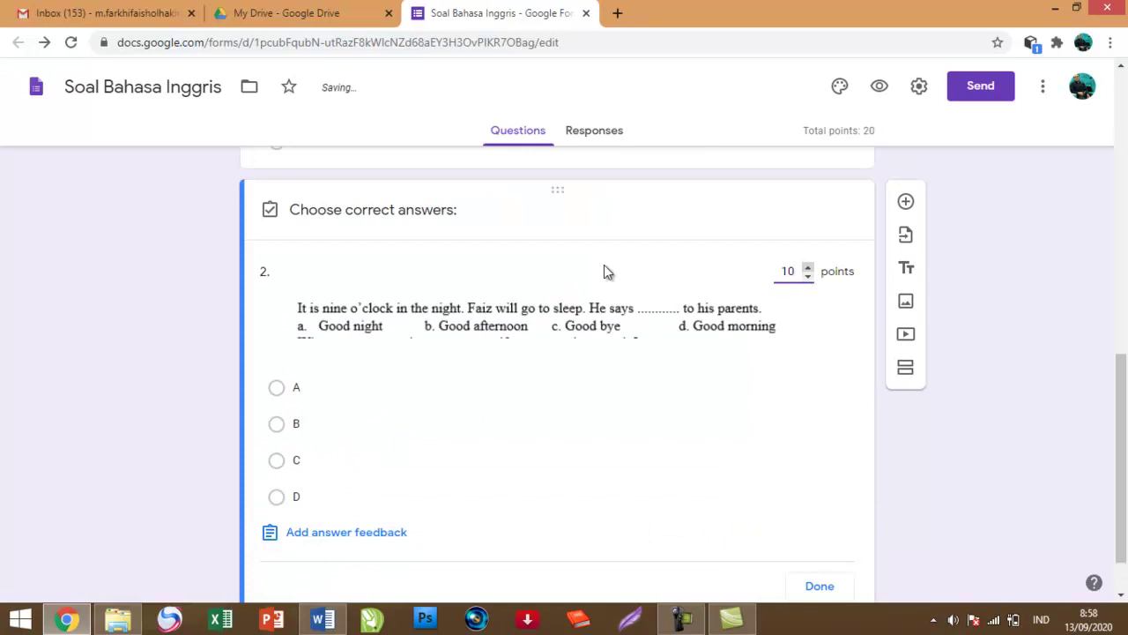
left_click(276, 459)
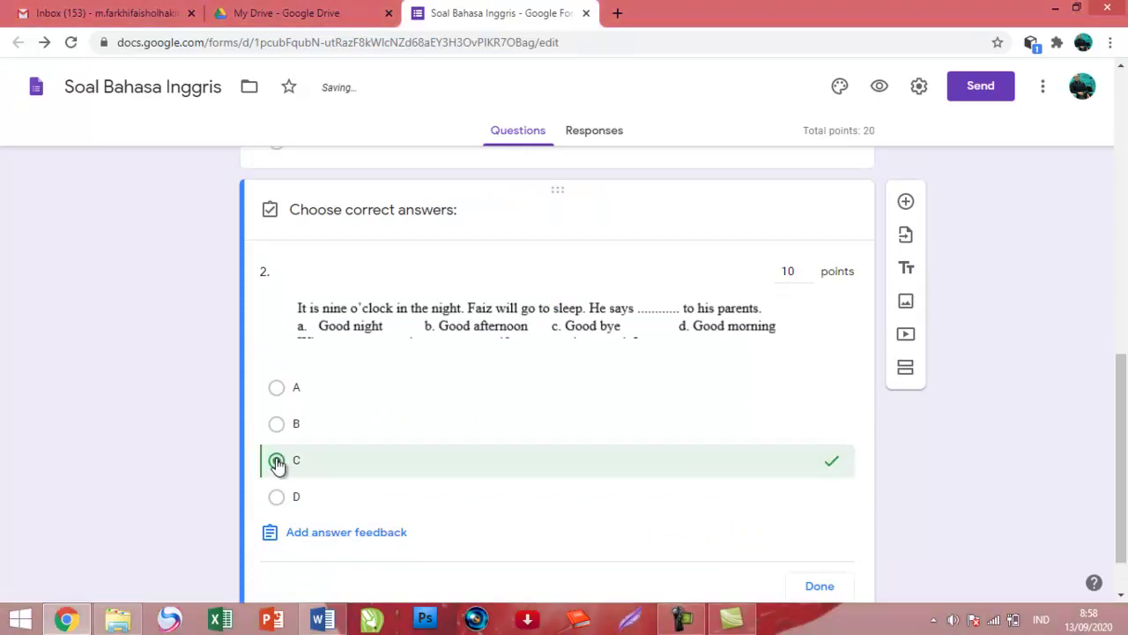
scroll(452, 433, "down", 1)
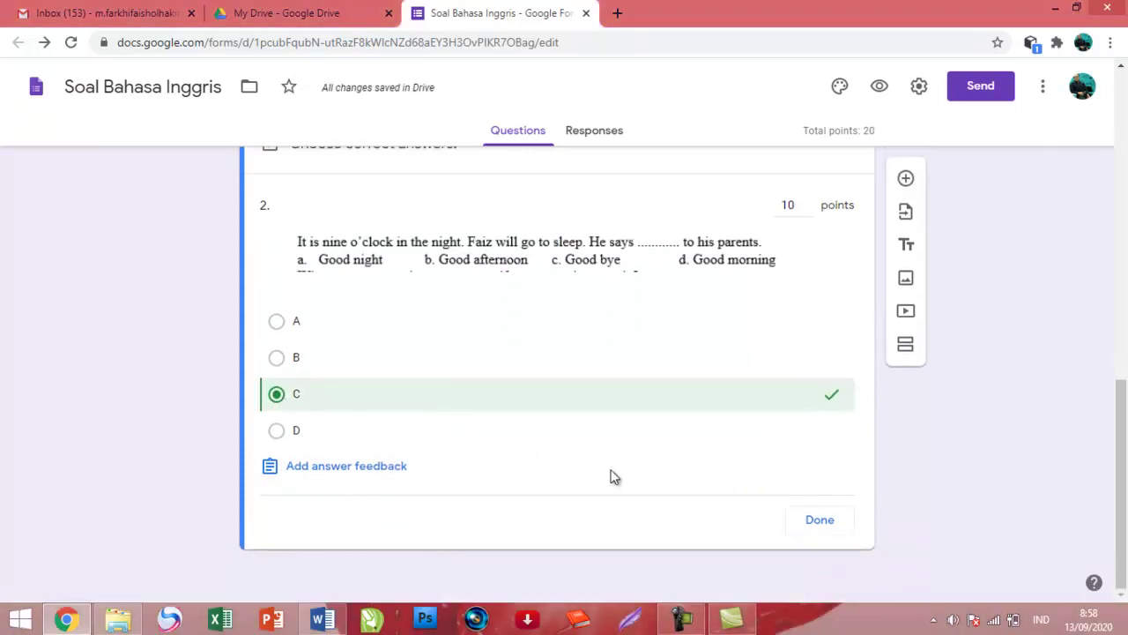
scroll(611, 473, "up", 4)
scroll(609, 468, "up", 7)
scroll(611, 476, "down", 10)
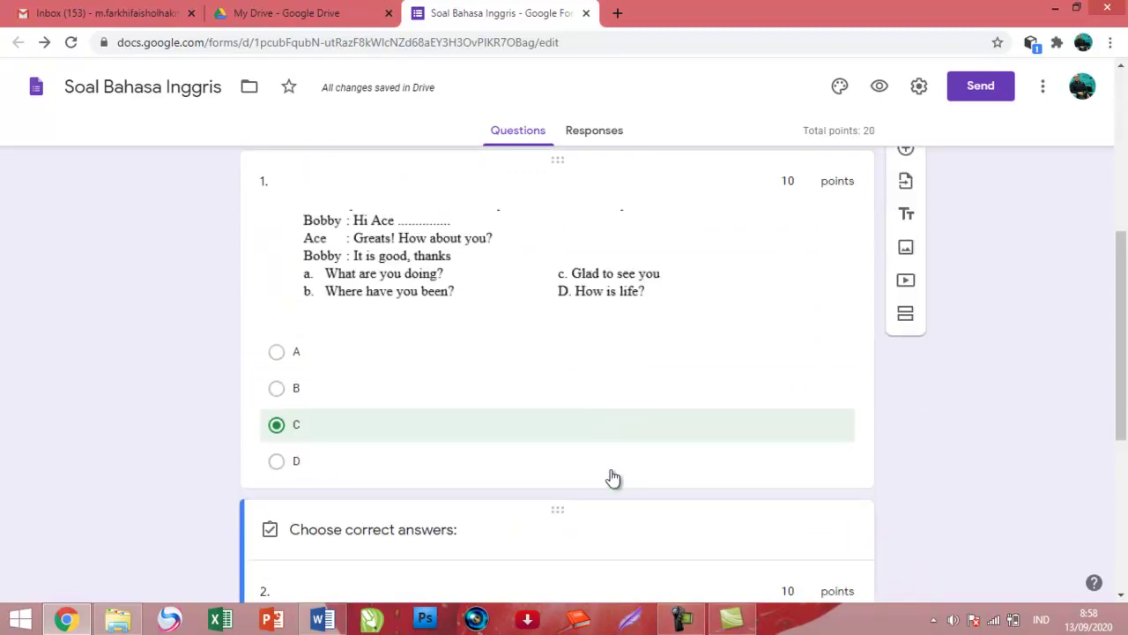
left_click(824, 523)
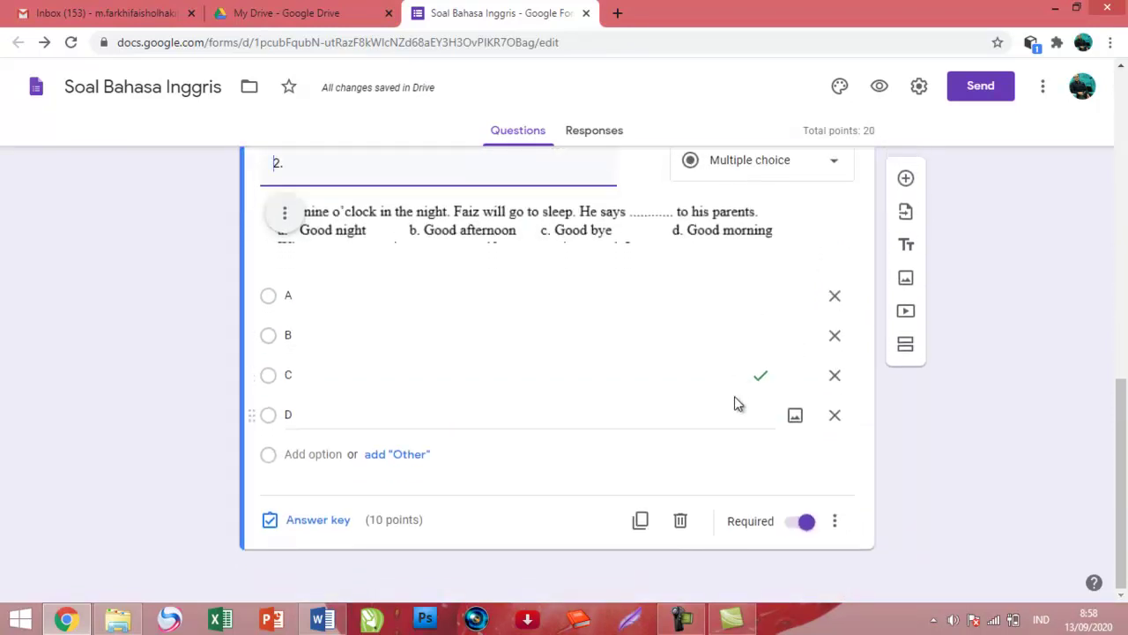
Review the whole form from the title and the name and class fields through both questions, checking points and marked answers
scroll(750, 391, "up", 7)
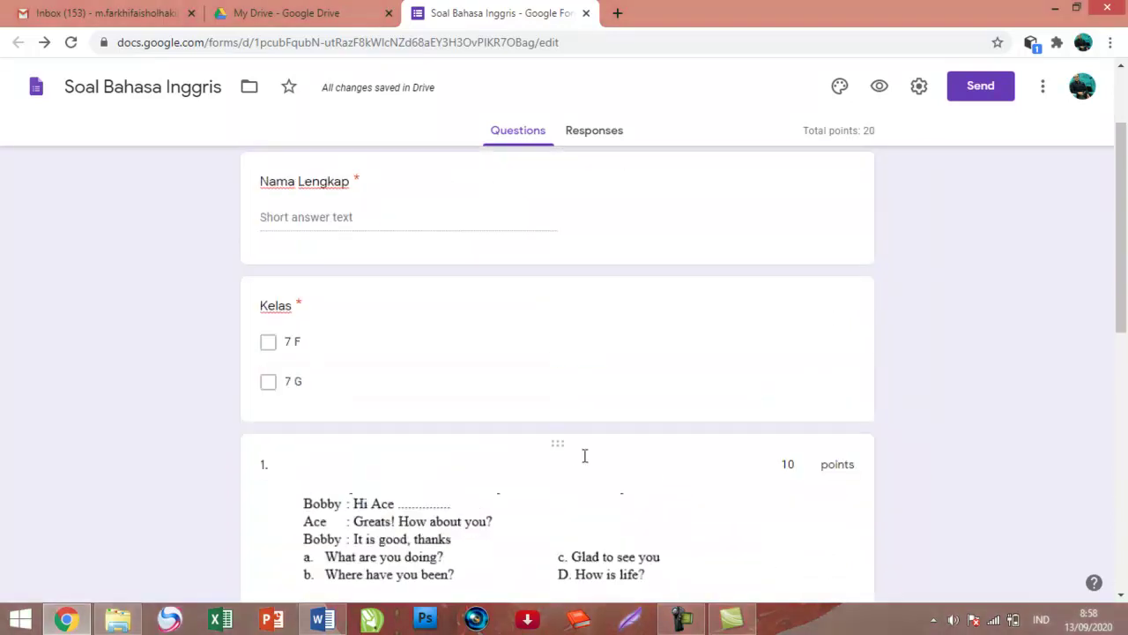
scroll(556, 467, "down", 2)
scroll(616, 489, "down", 2)
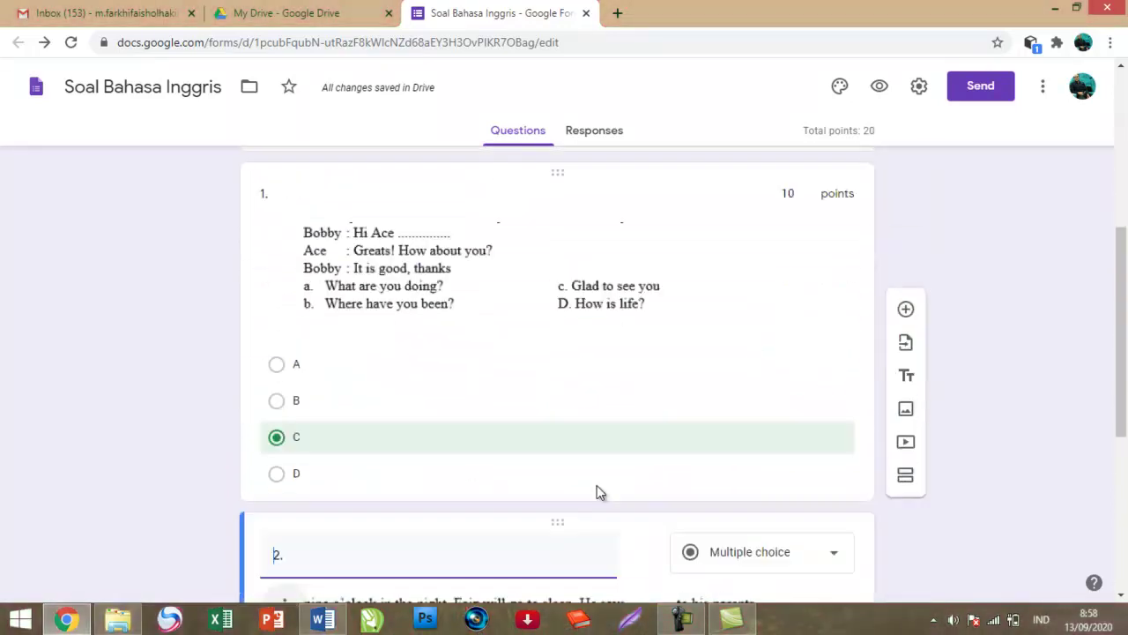
scroll(599, 494, "up", 5)
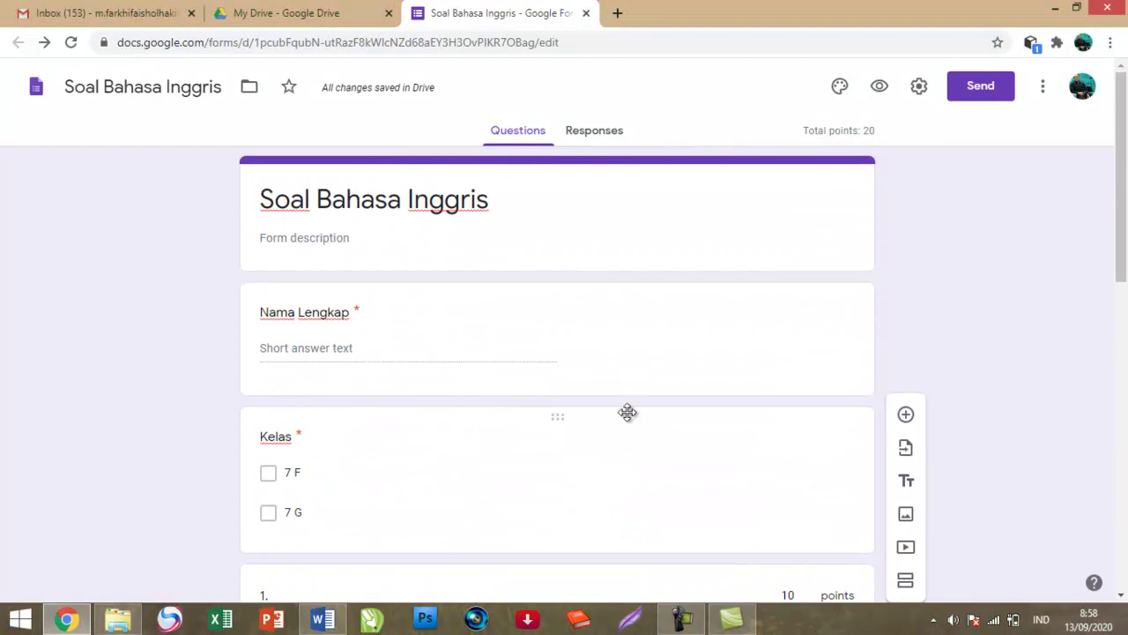
scroll(629, 410, "down", 3)
scroll(629, 410, "up", 3)
scroll(629, 410, "down", 4)
scroll(631, 413, "down", 5)
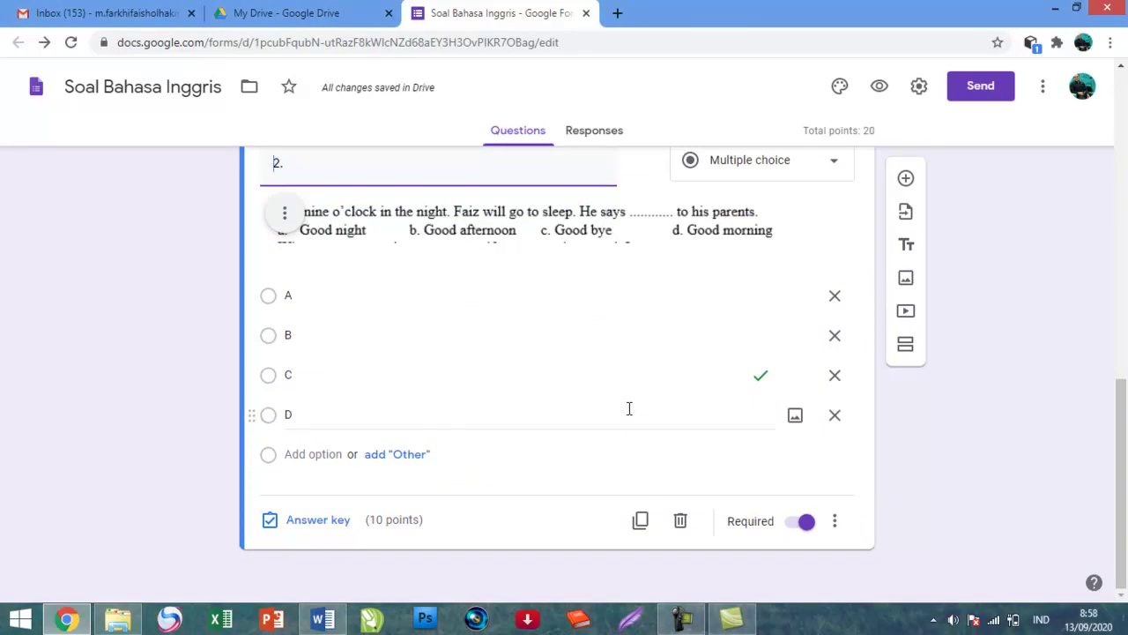
Create a new spreadsheet as the destination for the form's responses, keeping the suggested name
left_click(595, 134)
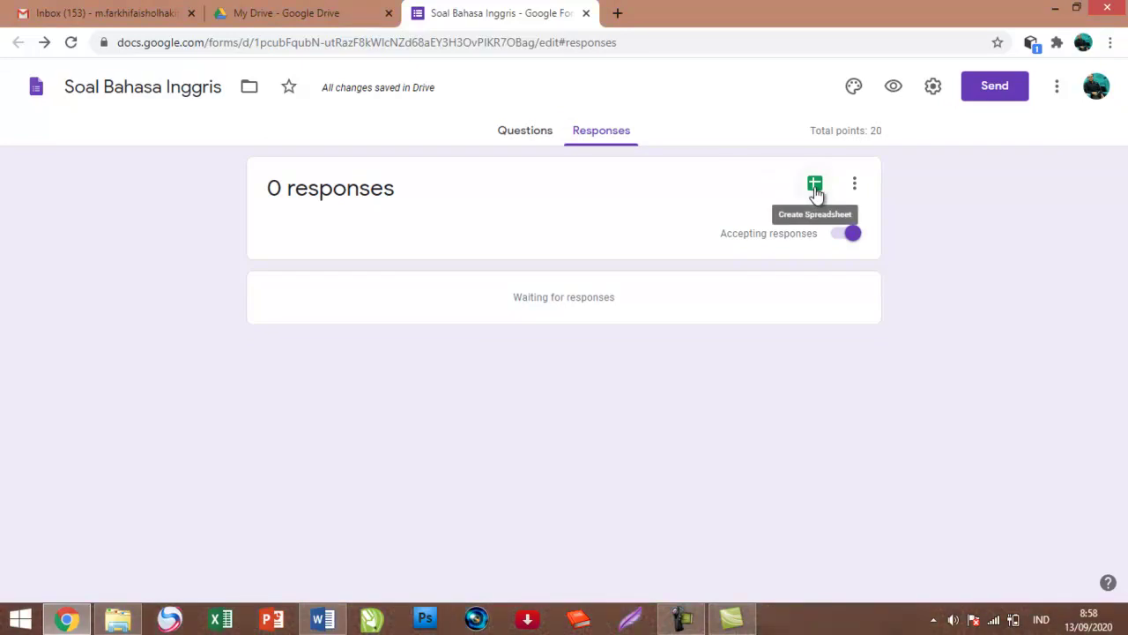
left_click(817, 193)
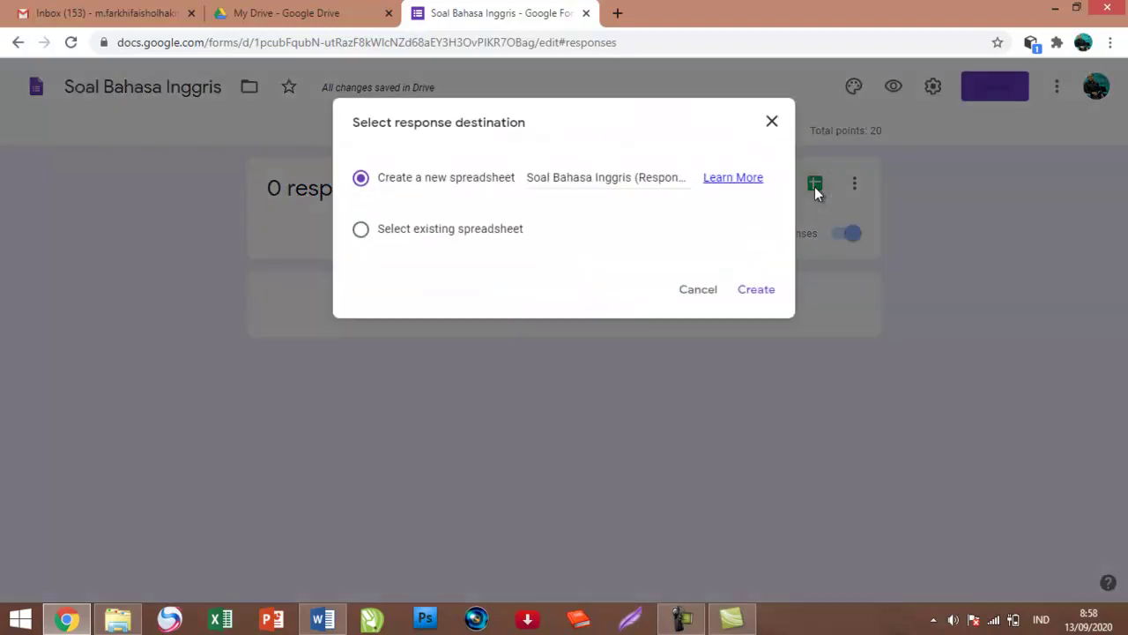
left_click(755, 293)
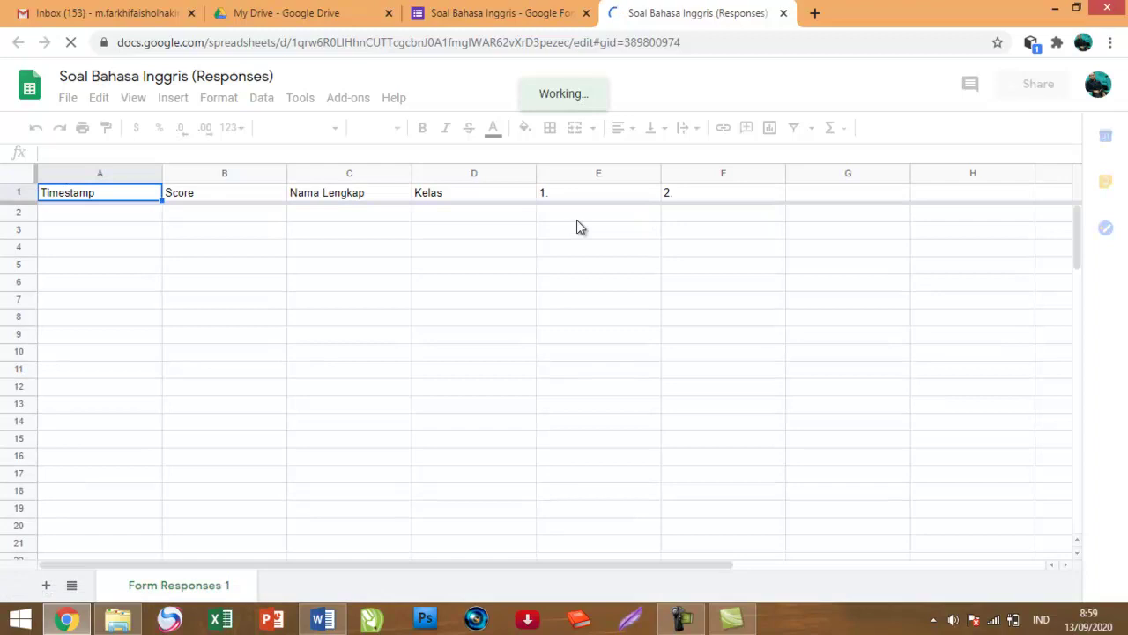
Return to the form, copy its shortened share link, and close the sending dialog
left_click(556, 6)
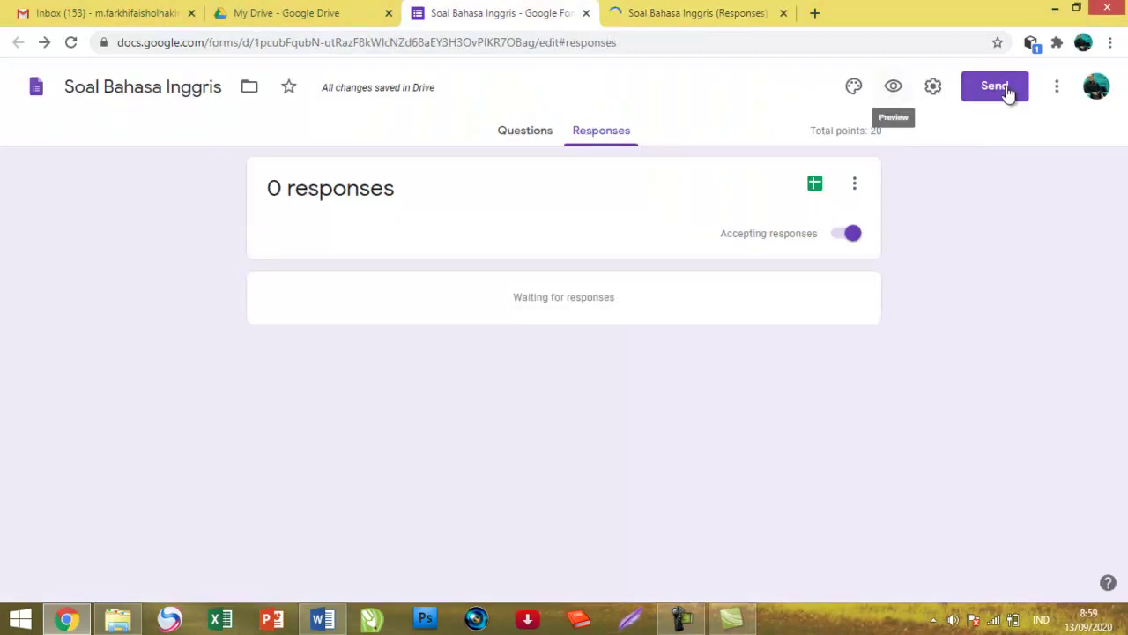
left_click(1009, 92)
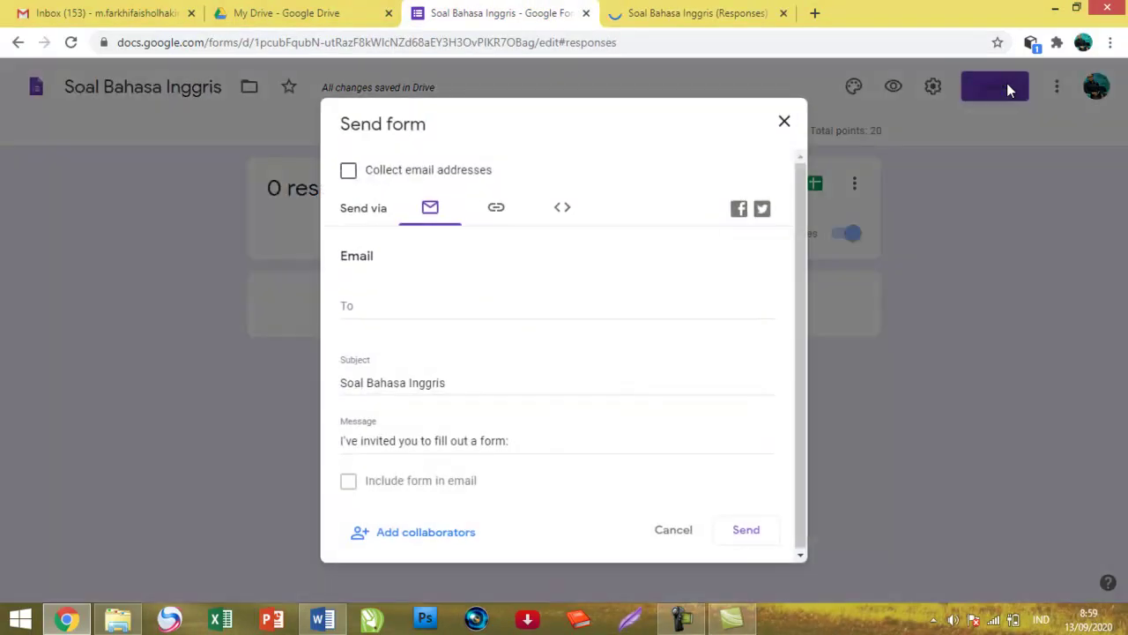
left_click(497, 211)
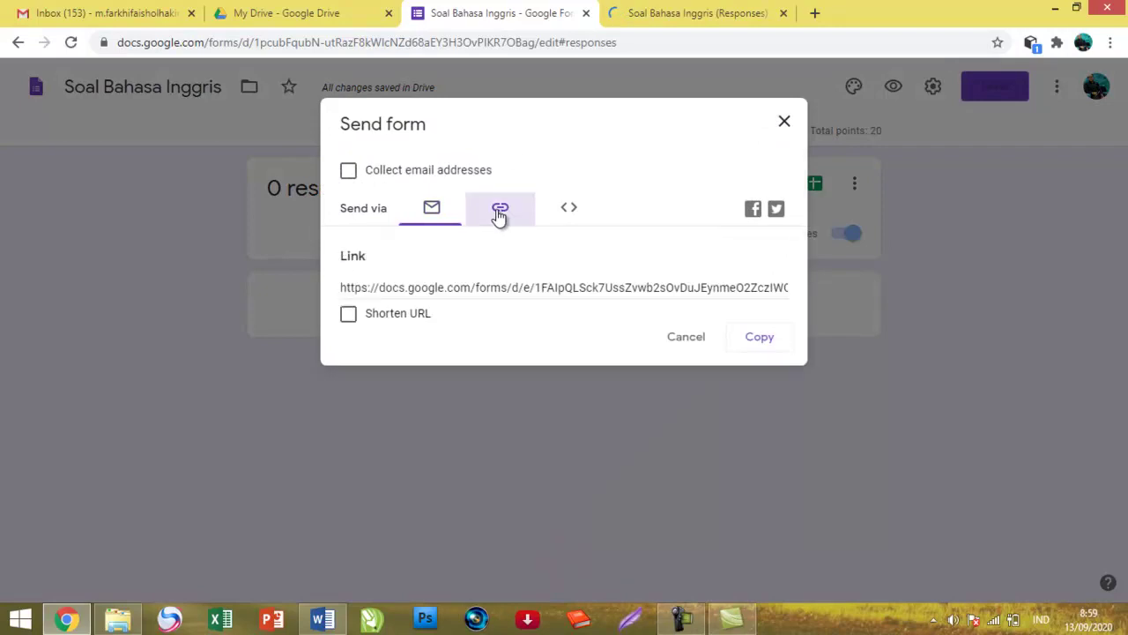
left_click(396, 318)
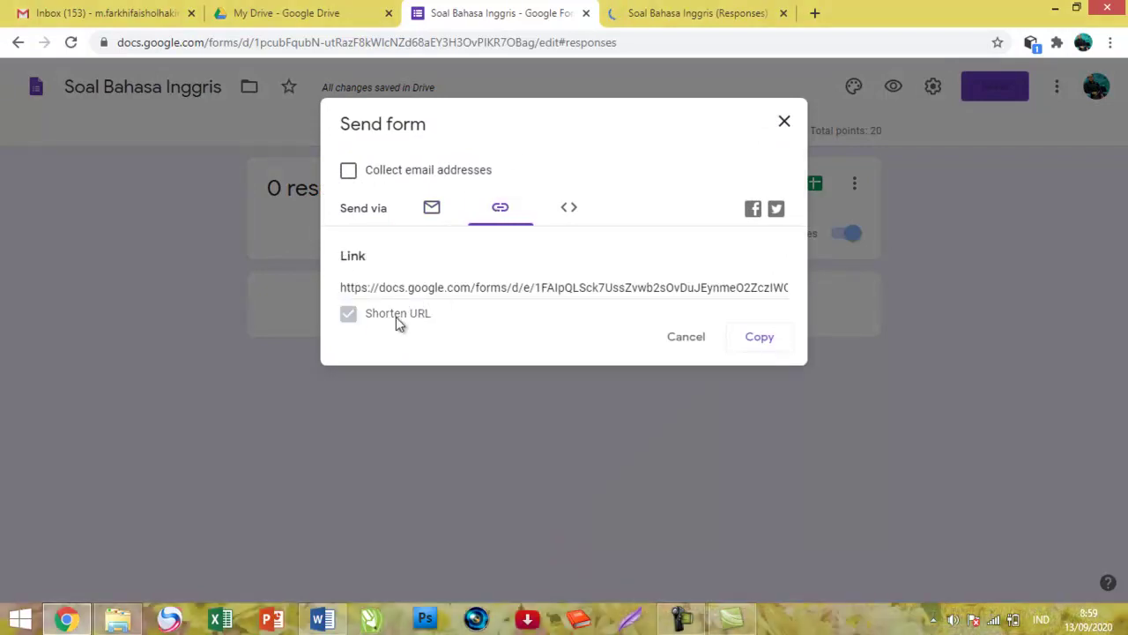
left_click(762, 340)
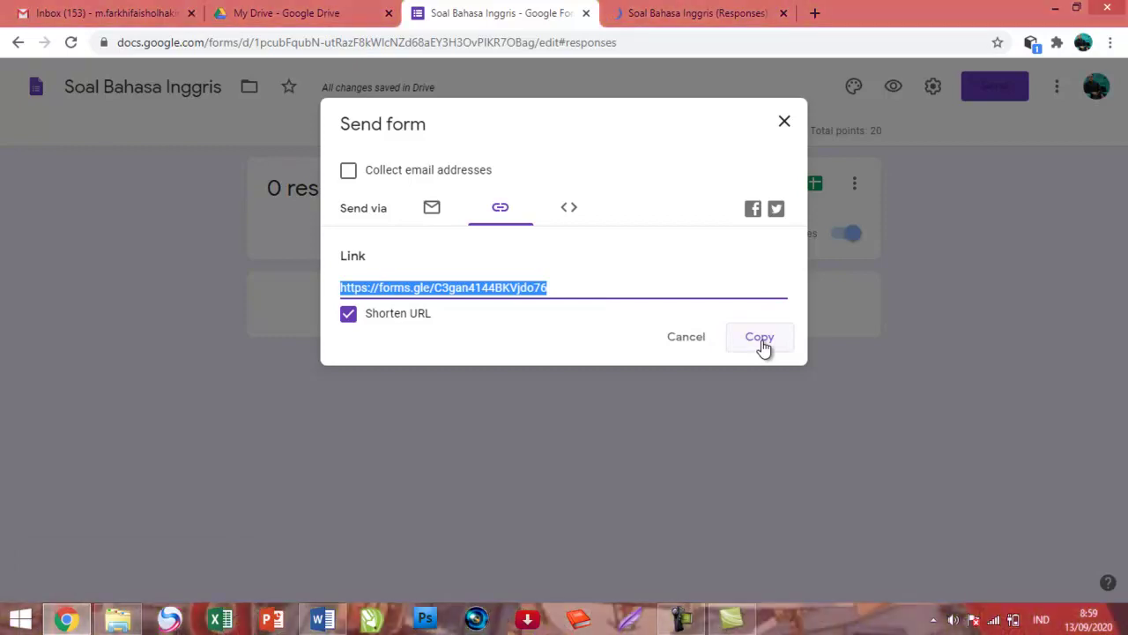
left_click(784, 121)
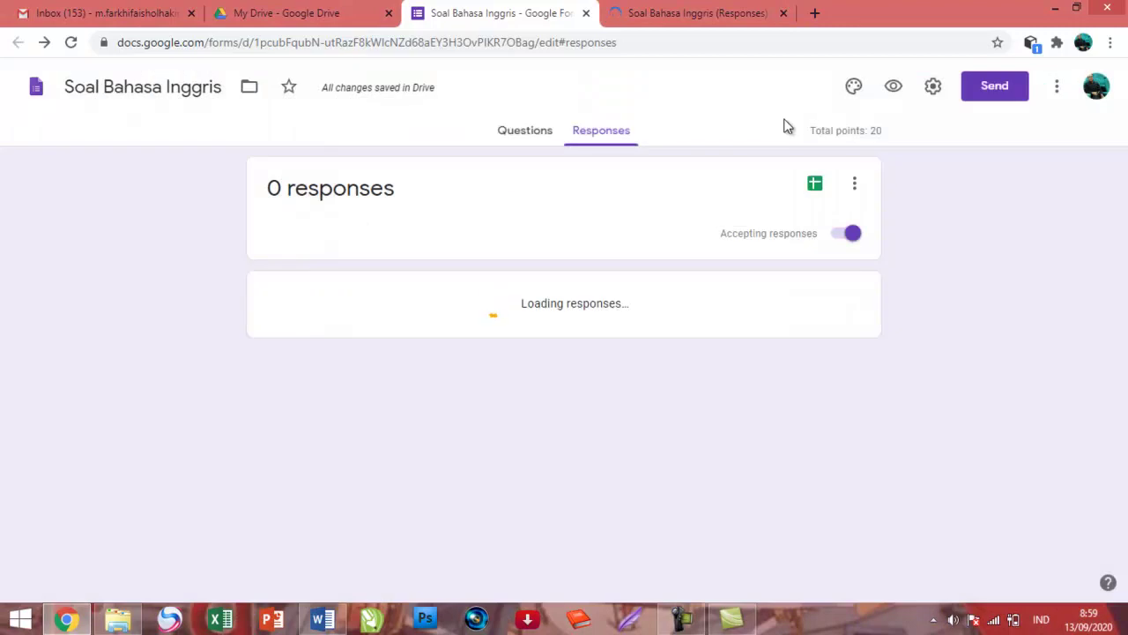
Open the copied form link in a new browser tab to view the exam as a respondent
left_click(818, 15)
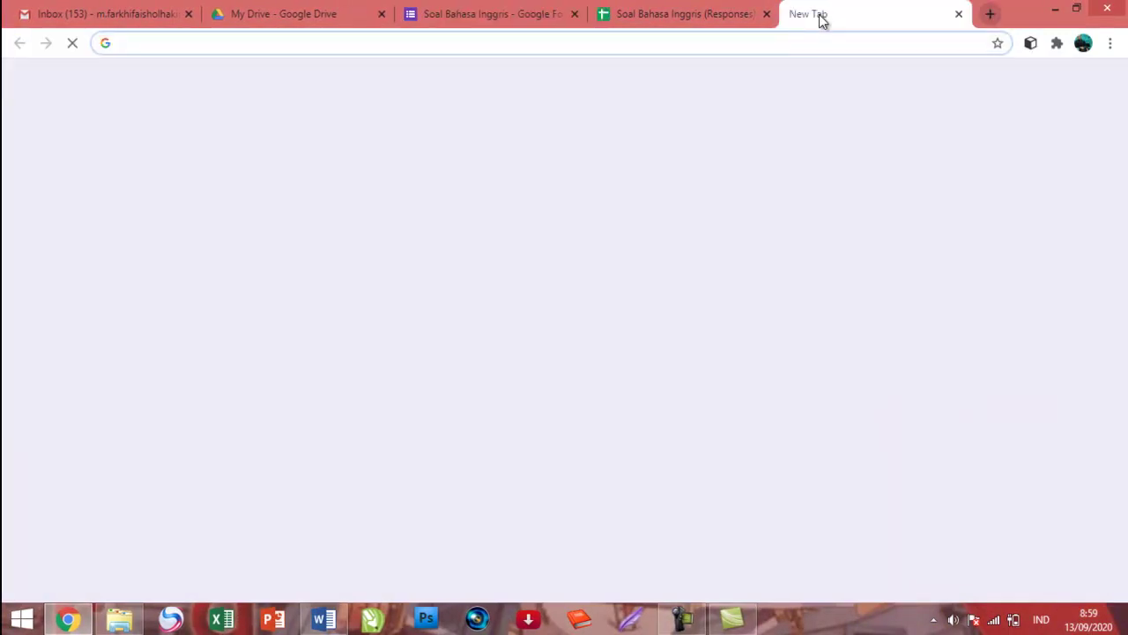
key("ctrl+v")
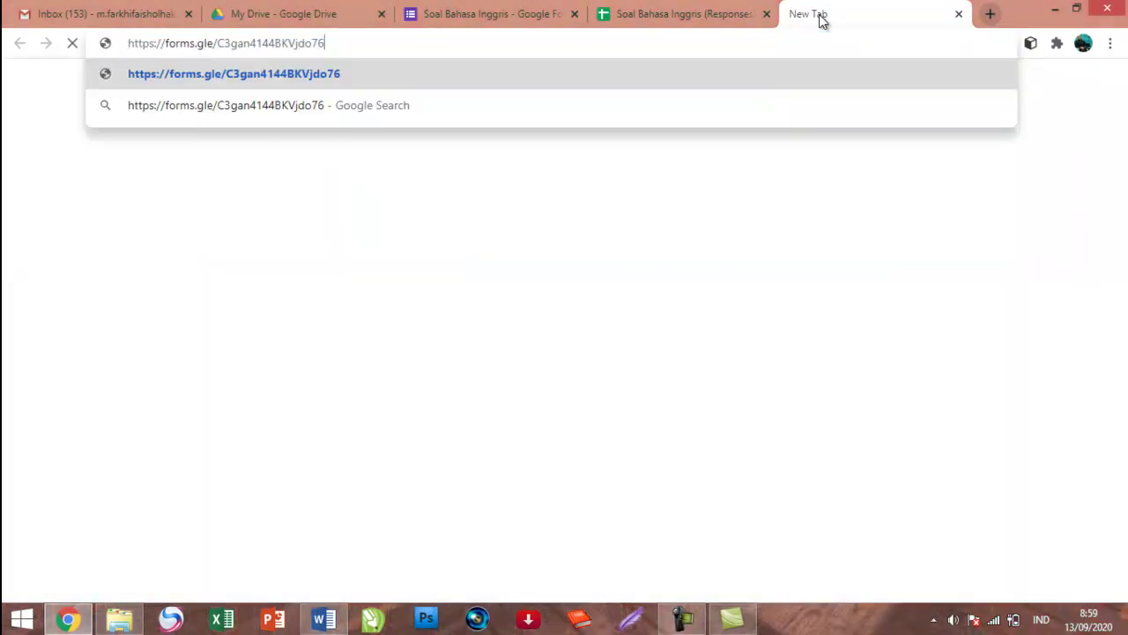
key("Return")
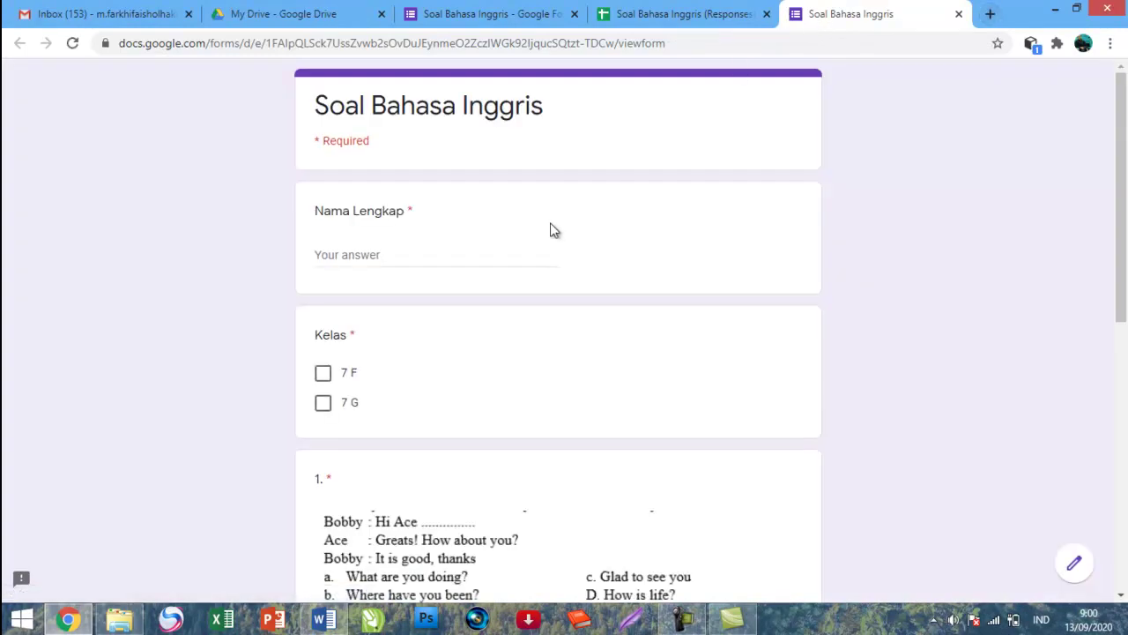
Fill in Nama Lengkap with the sample text CONTOH and select 7 F under Kelas
left_click(391, 247)
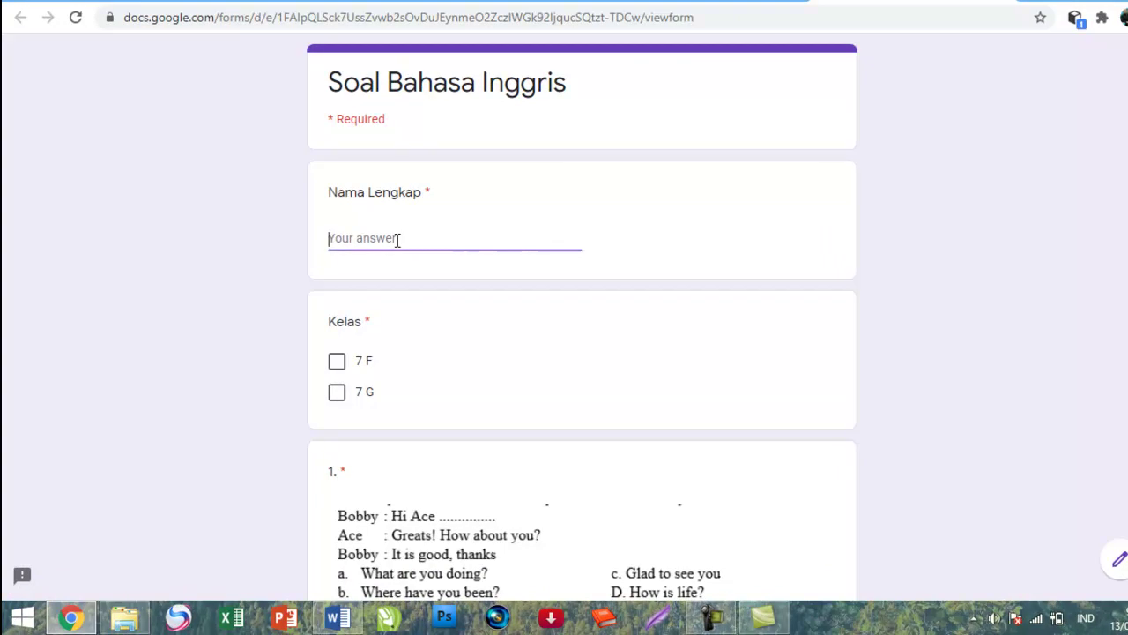
type("CONTOH")
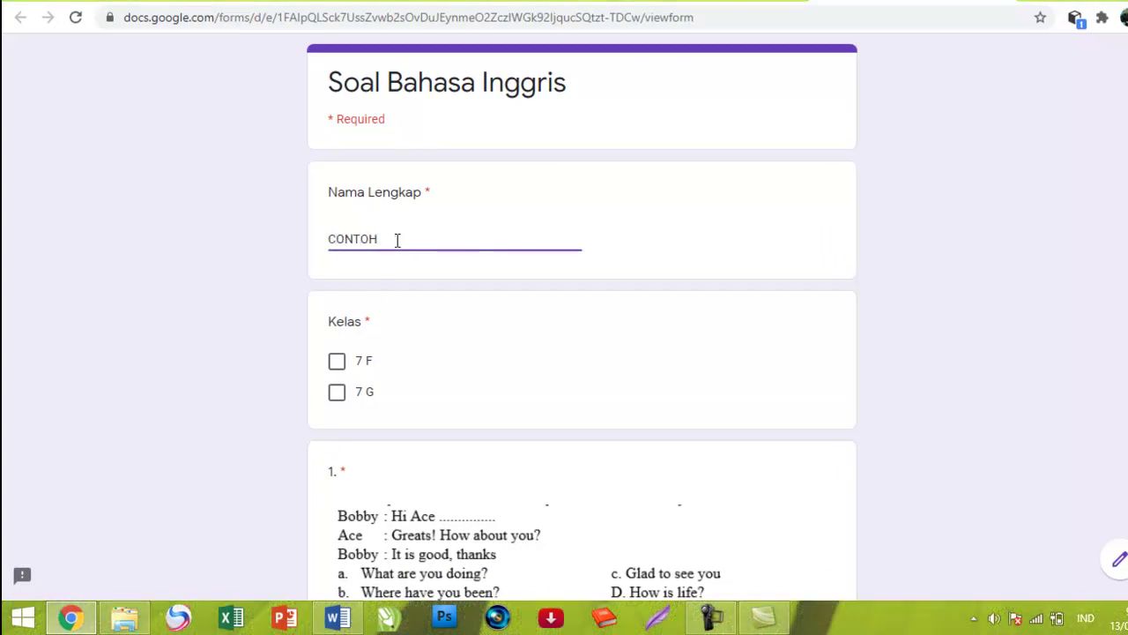
left_click(337, 363)
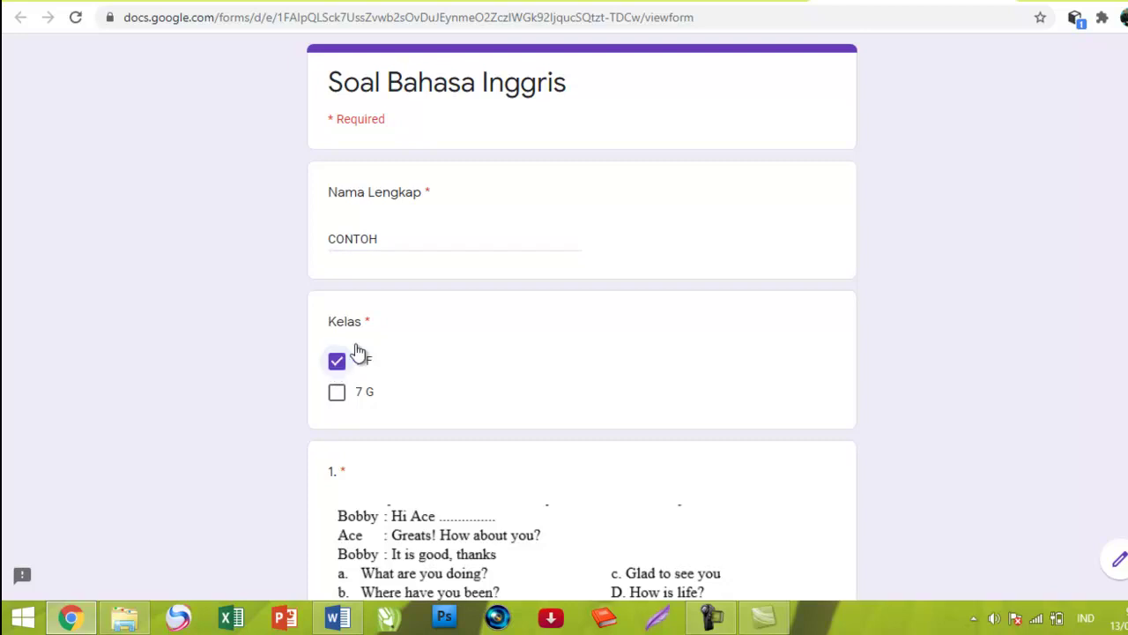
Answer question 1 with A and question 2 with C, and submit the exam response
scroll(432, 384, "down", 3)
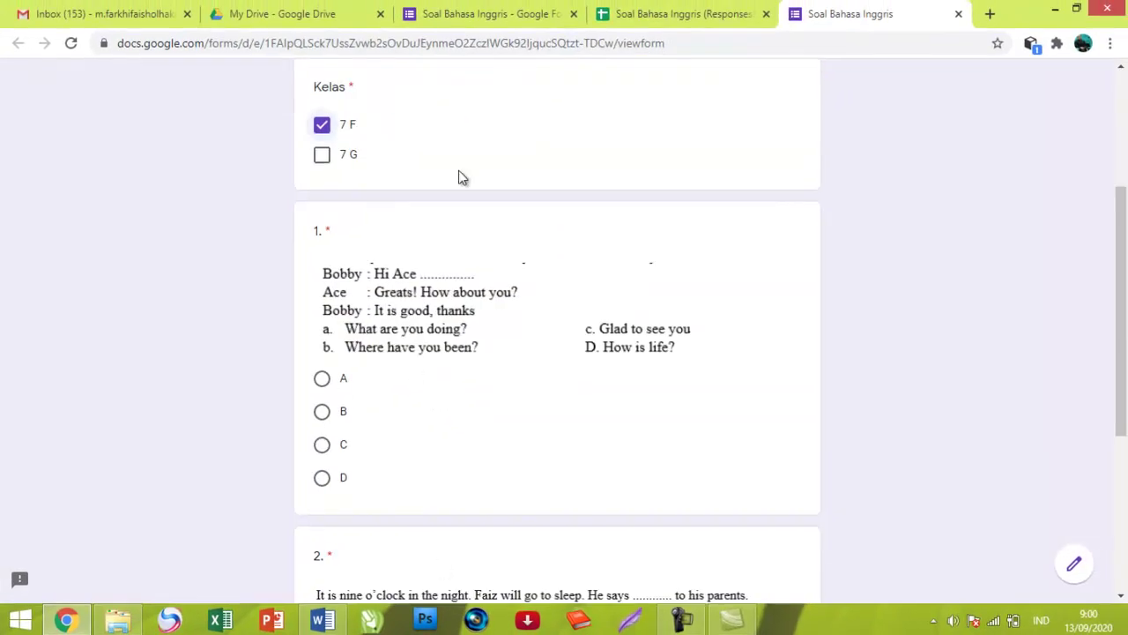
left_click(322, 379)
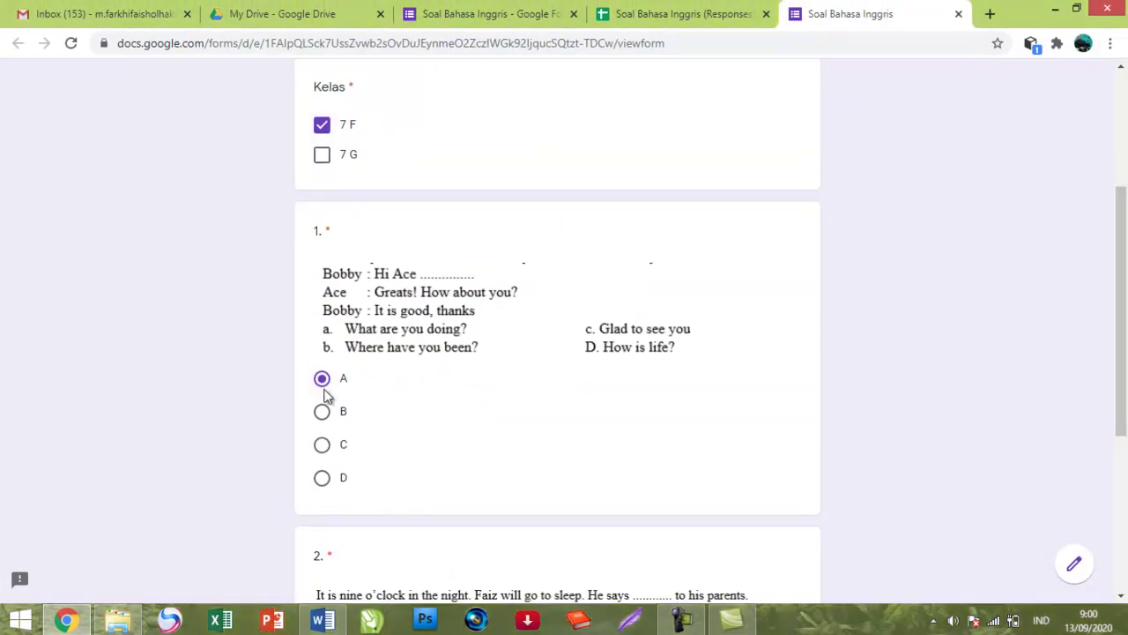
scroll(324, 395, "down", 4)
left_click(323, 379)
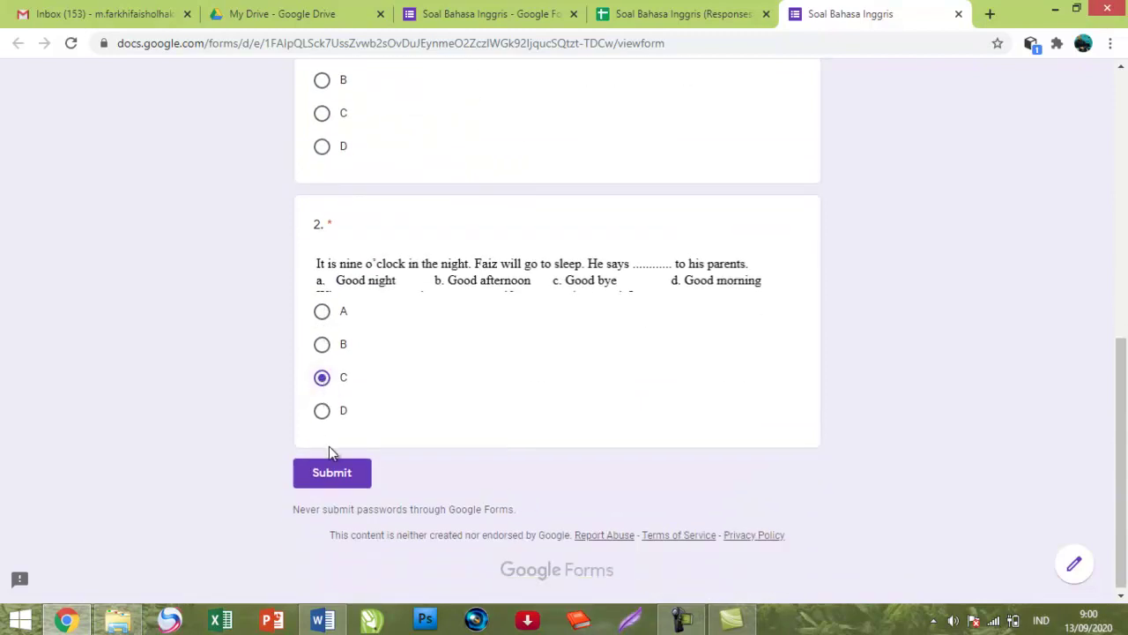
left_click(330, 473)
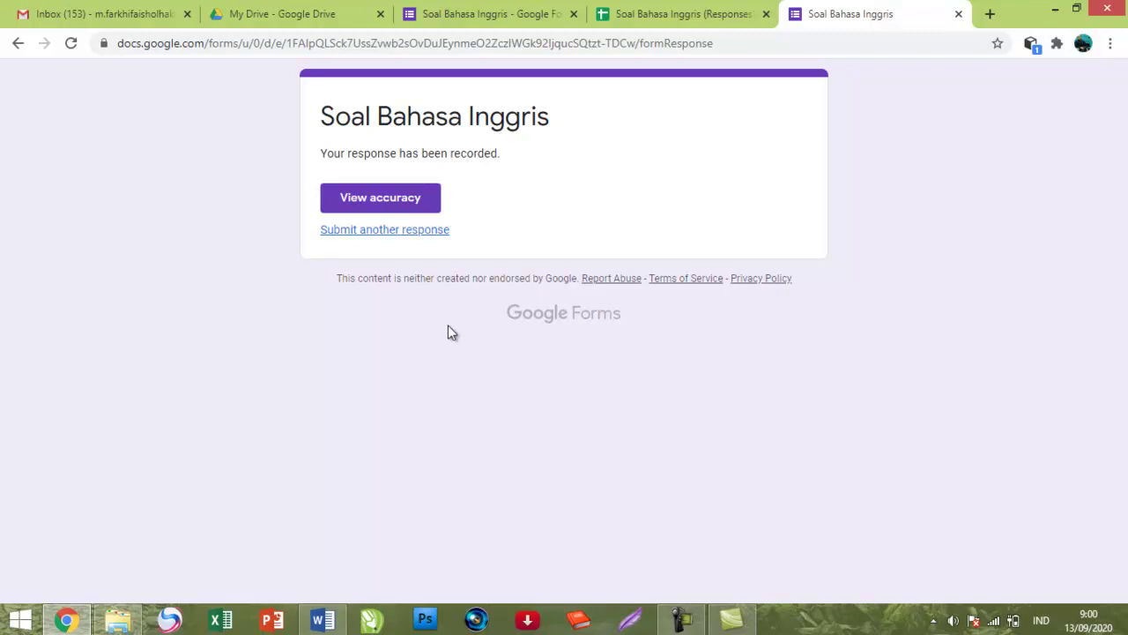
Switch to the Soal Bahasa Inggris response spreadsheet and dismiss the edit history tip to check the submitted entry
left_click(642, 9)
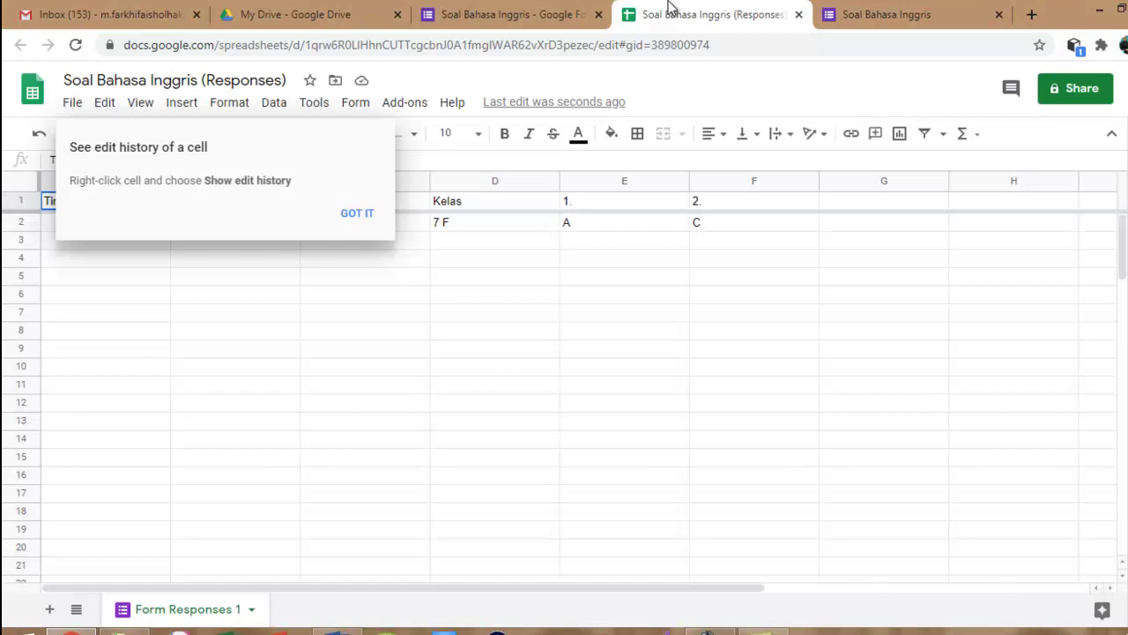
left_click(361, 221)
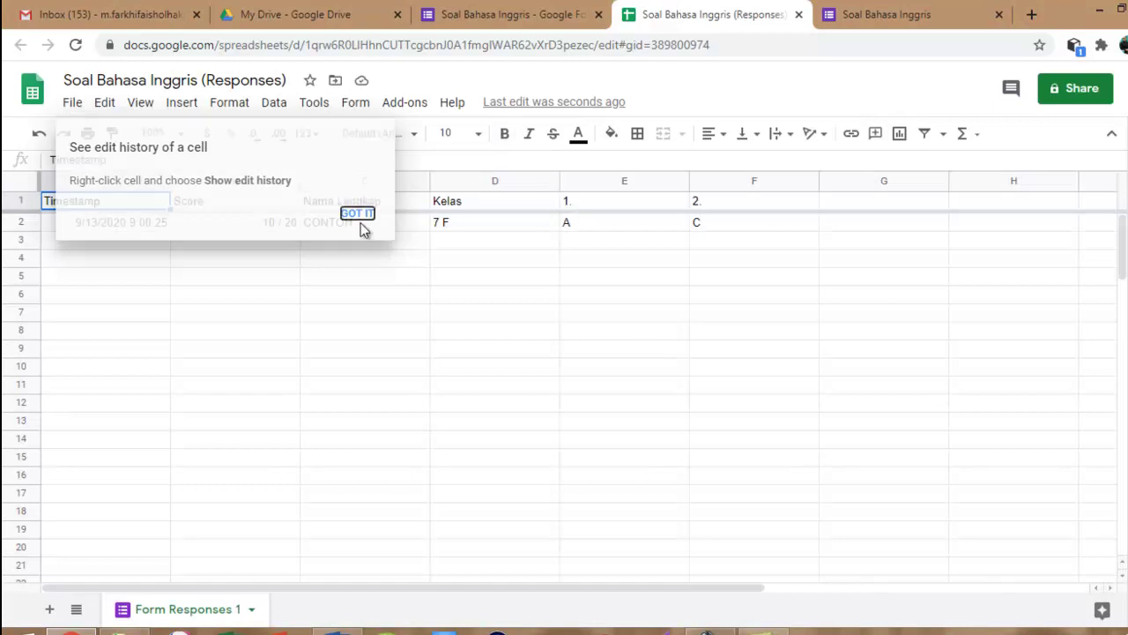